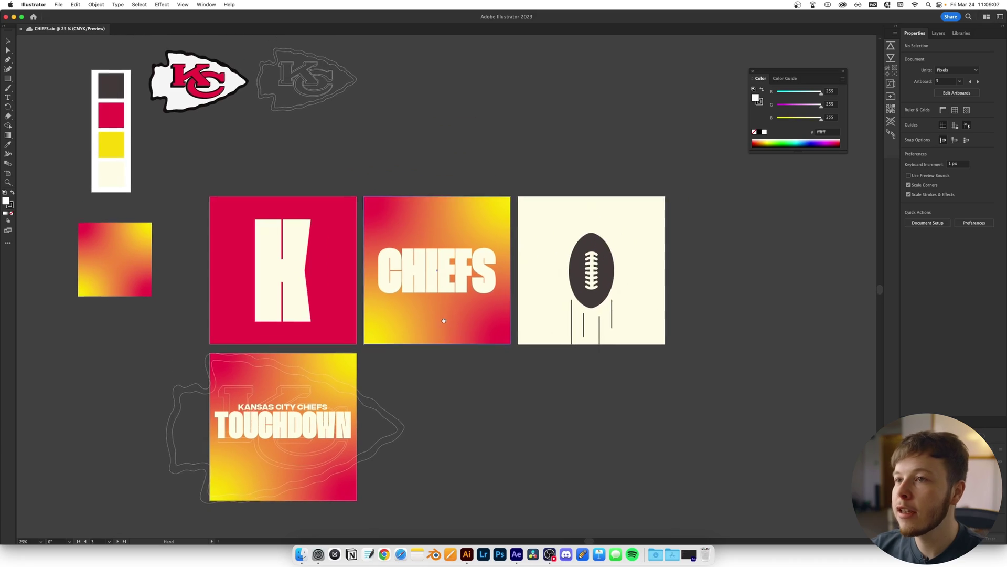
drag(444, 321, 467, 317)
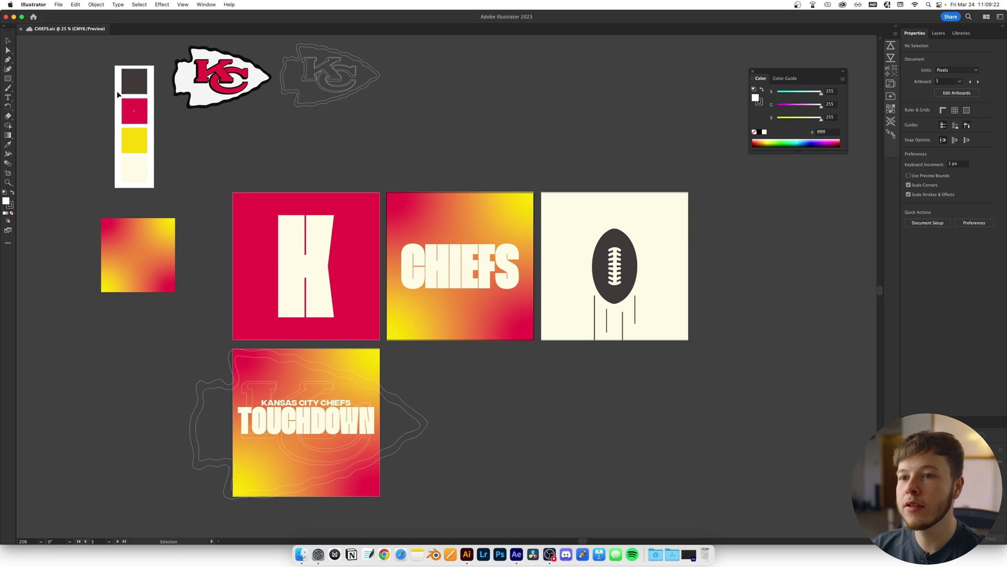
scroll(477, 380, right, 3)
scroll(478, 380, down, 2)
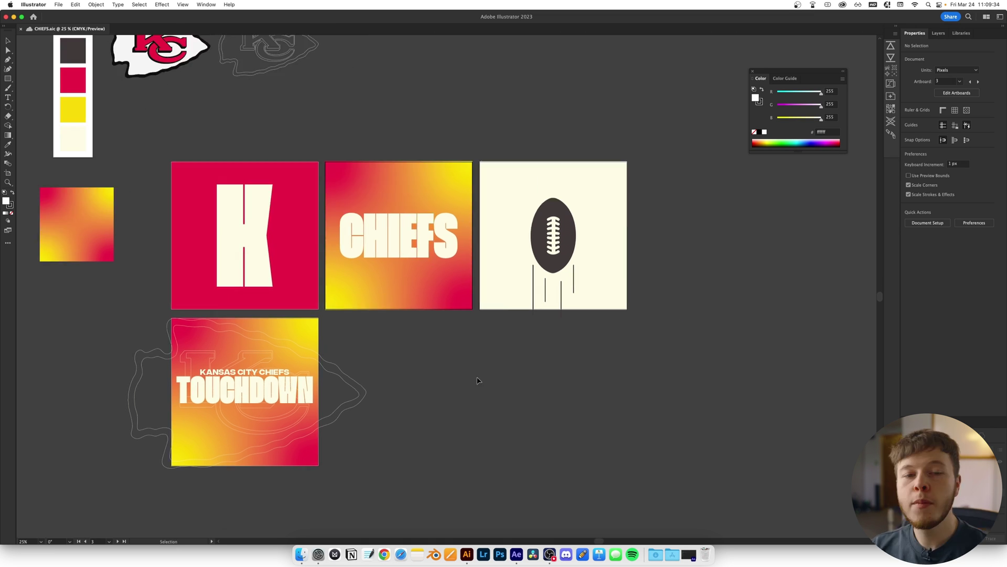
scroll(457, 364, left, 1)
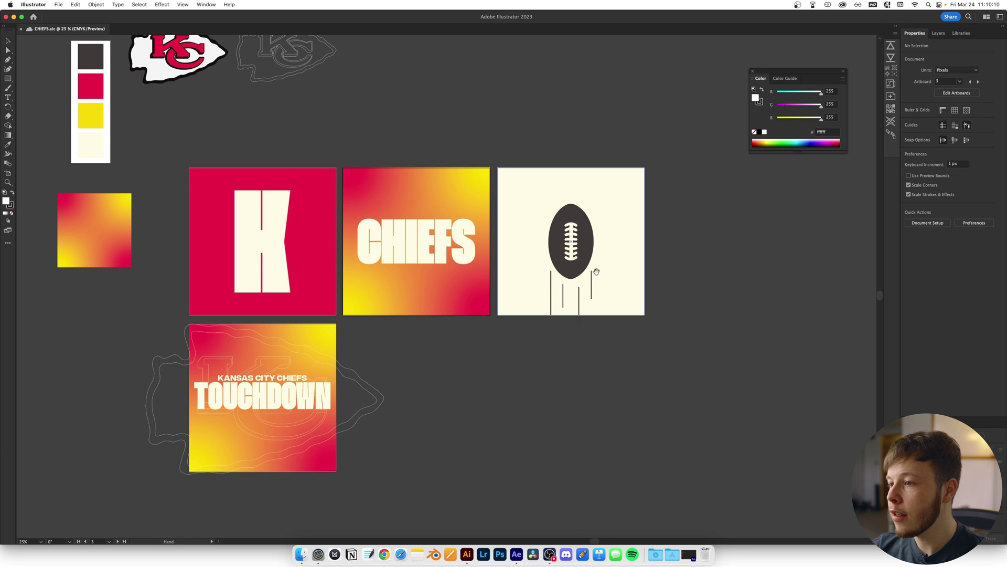
scroll(596, 271, right, 3)
scroll(629, 281, left, 2)
scroll(629, 281, up, 1)
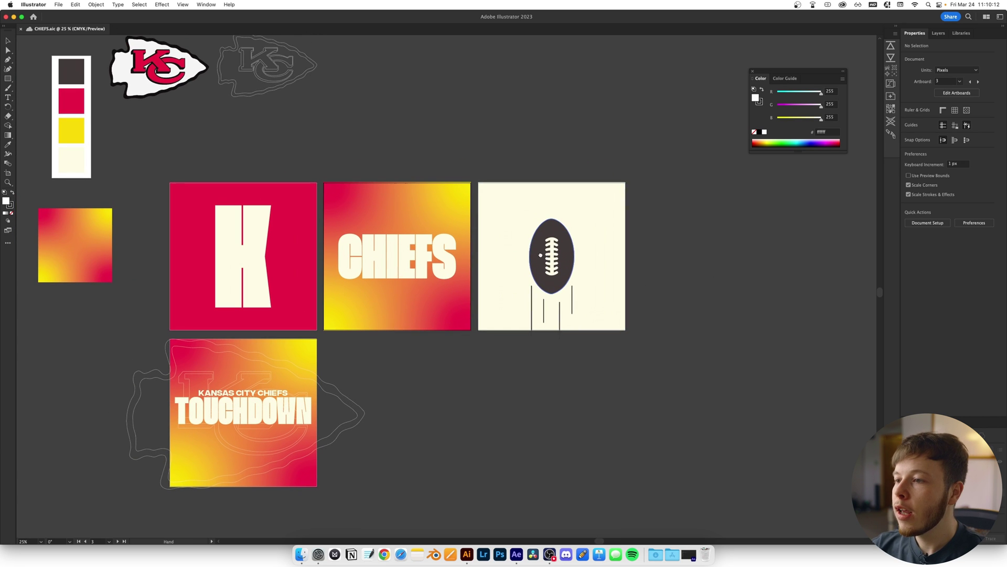
scroll(550, 242, up, 1)
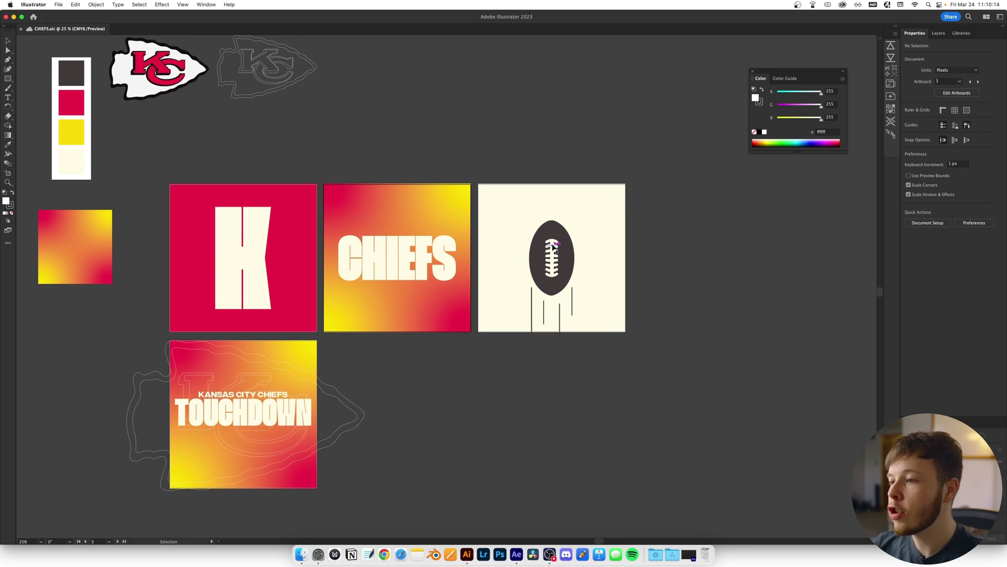
scroll(560, 249, up, 3)
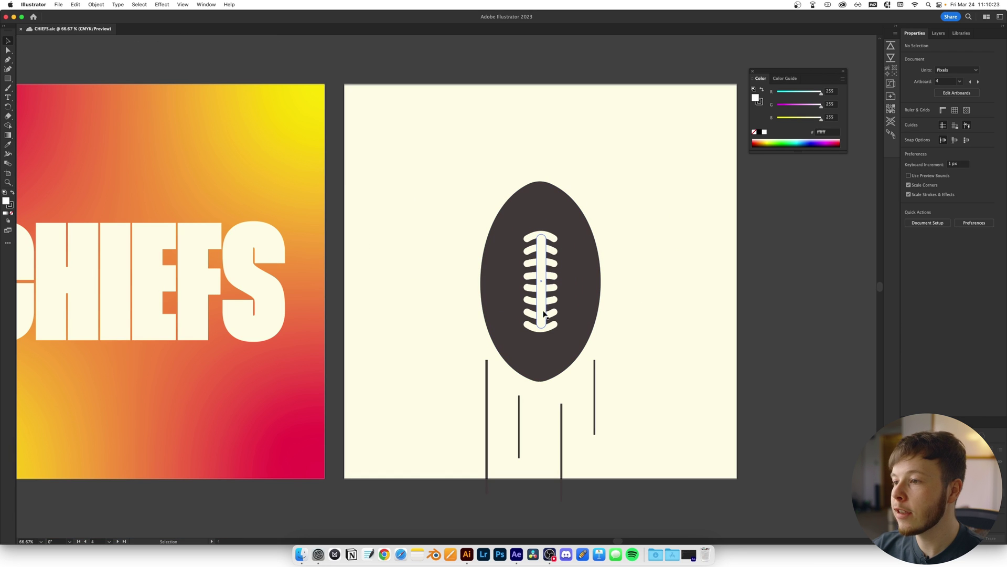
scroll(537, 263, right, 2)
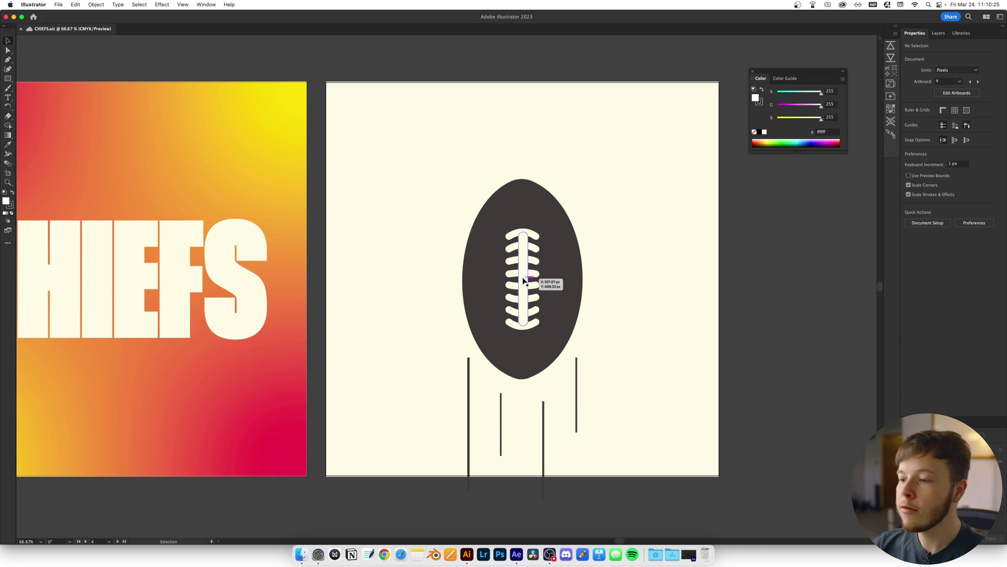
scroll(584, 353, down, 3)
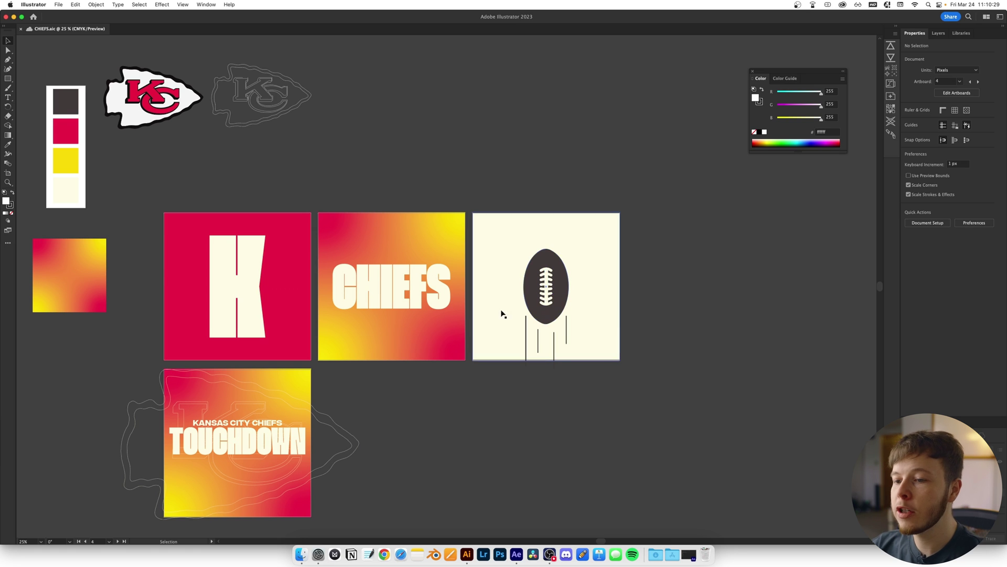
scroll(446, 341, left, 2)
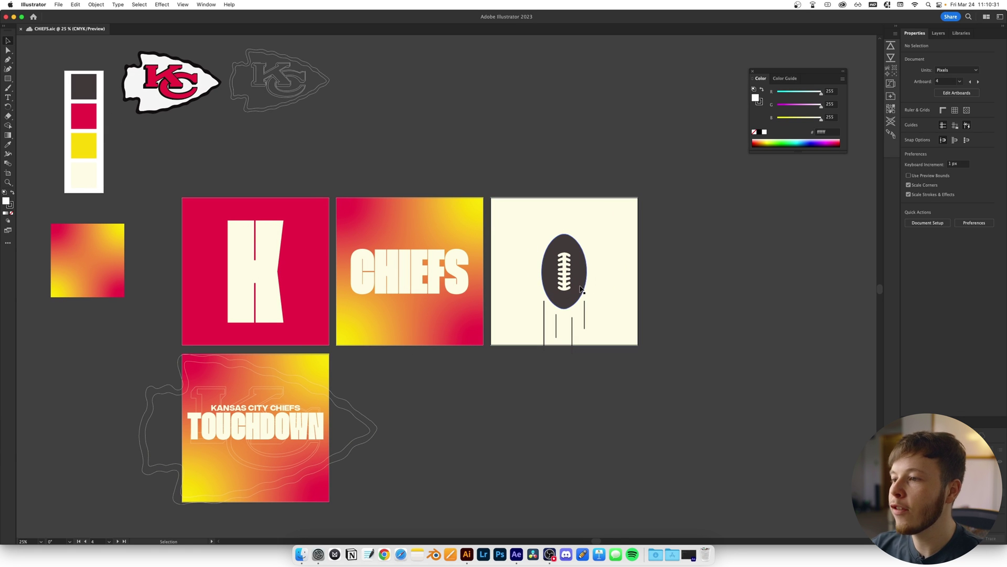
scroll(579, 282, up, 1)
scroll(582, 283, up, 2)
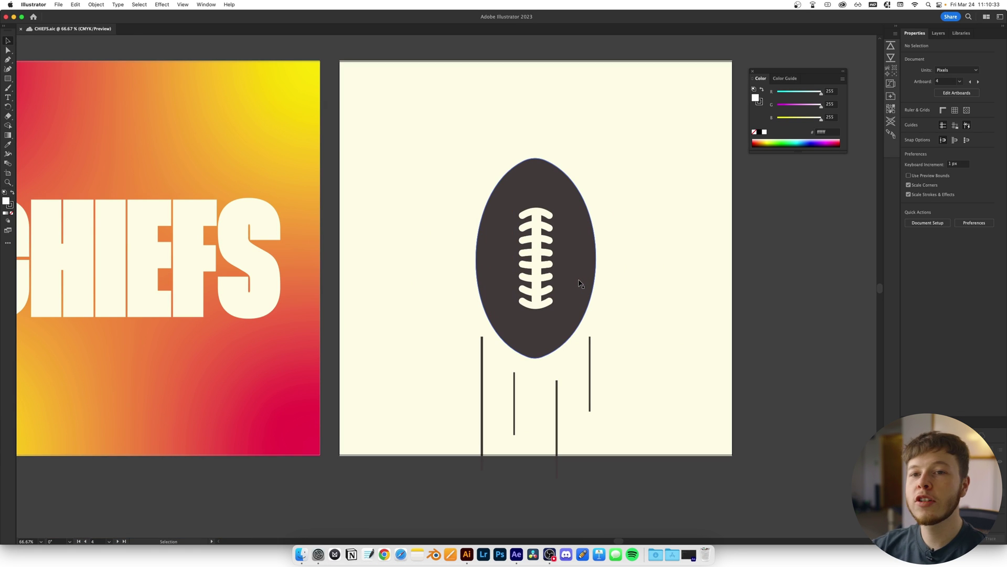
scroll(517, 307, down, 1)
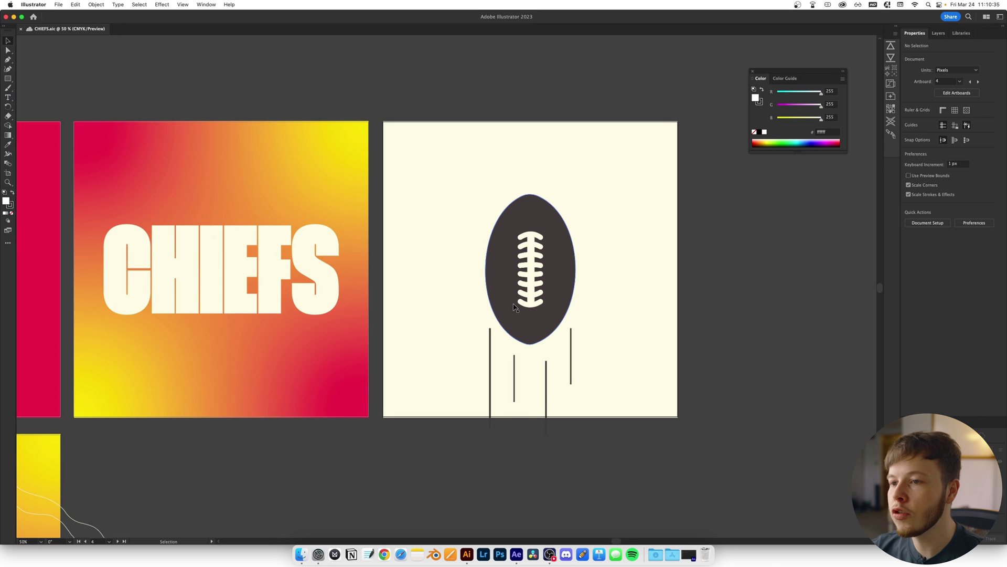
scroll(462, 332, down, 1)
drag(389, 325, 551, 264)
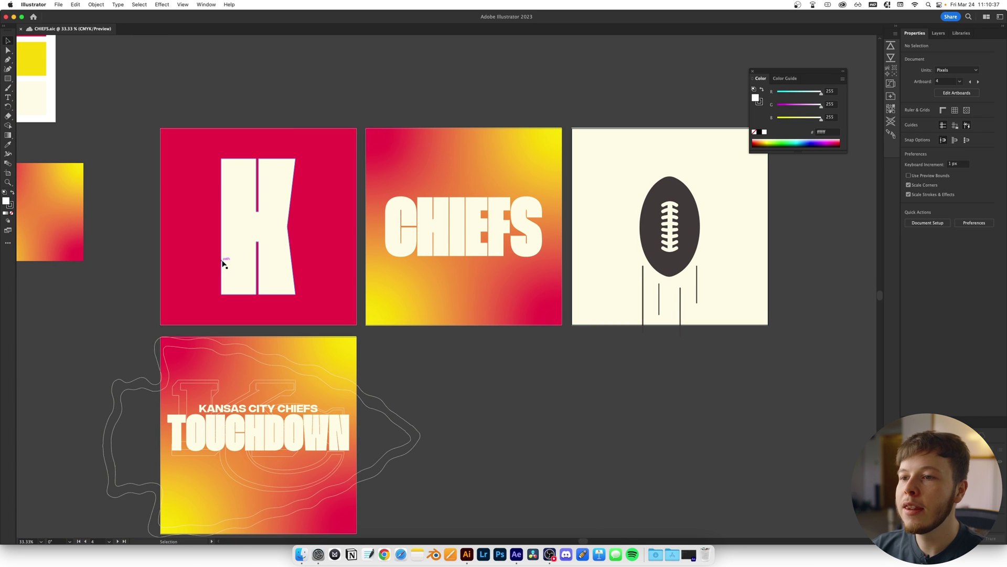
scroll(436, 296, down, 2)
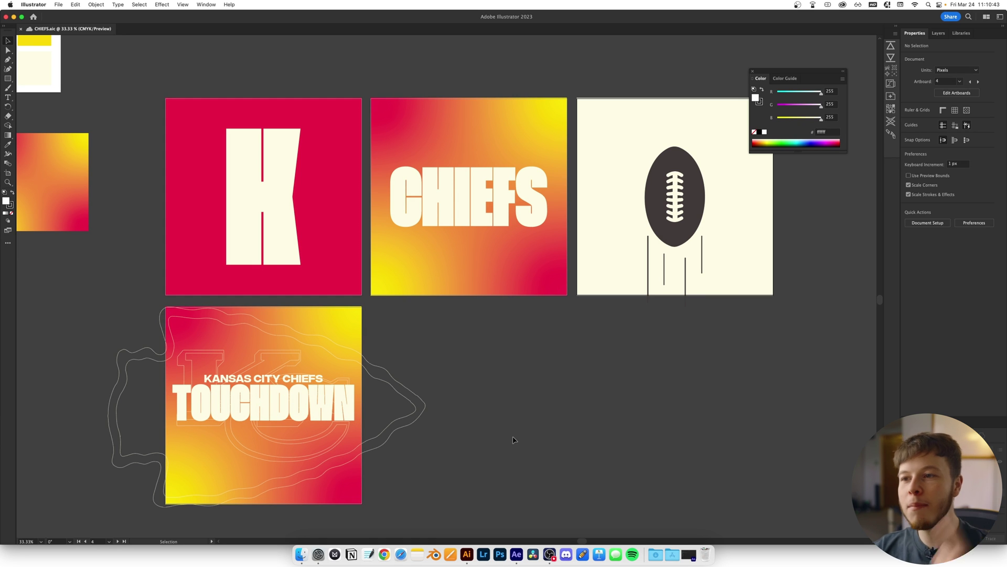
key(super+minus)
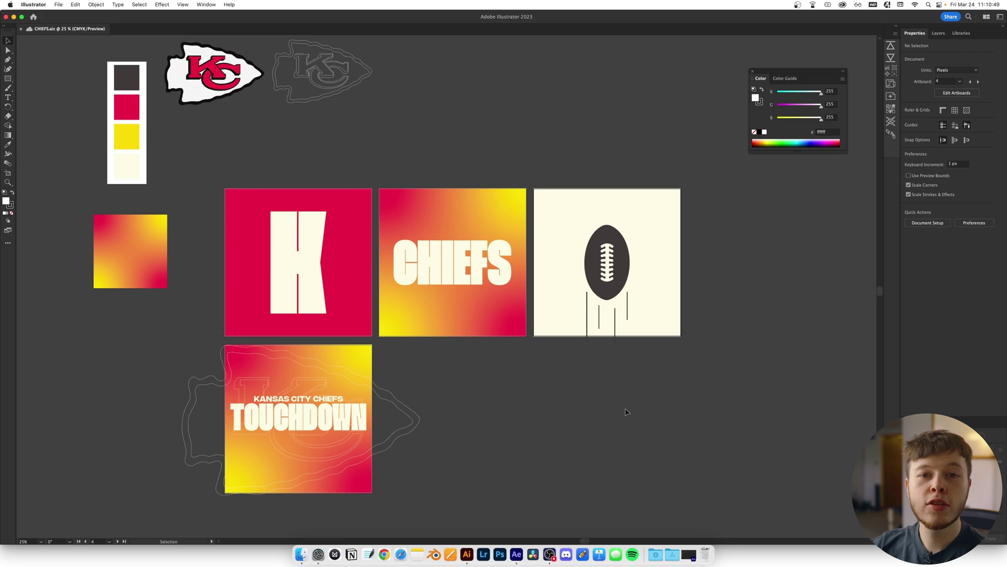
key(super+Tab)
key(super+Tab)
key(super+Tab)
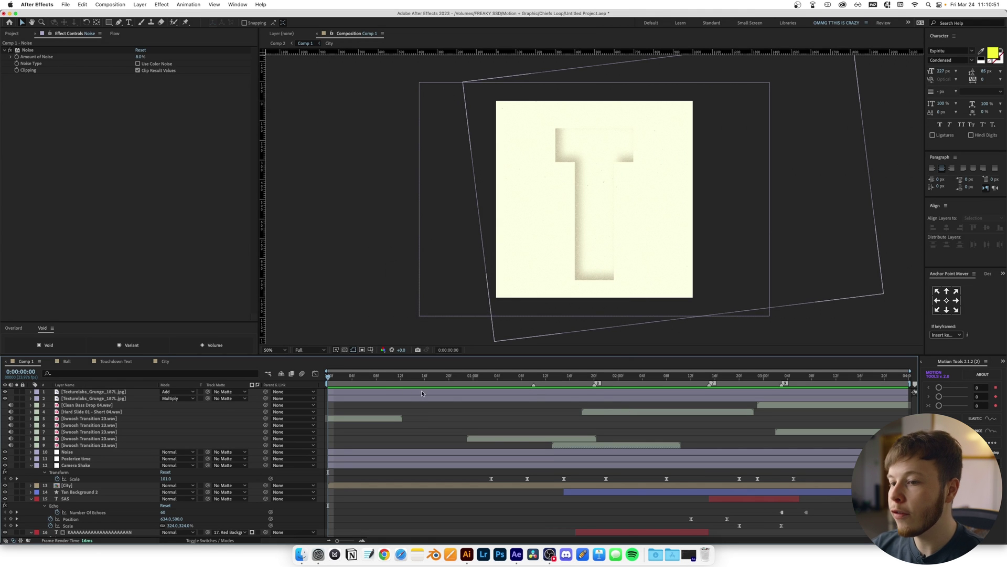
key(space)
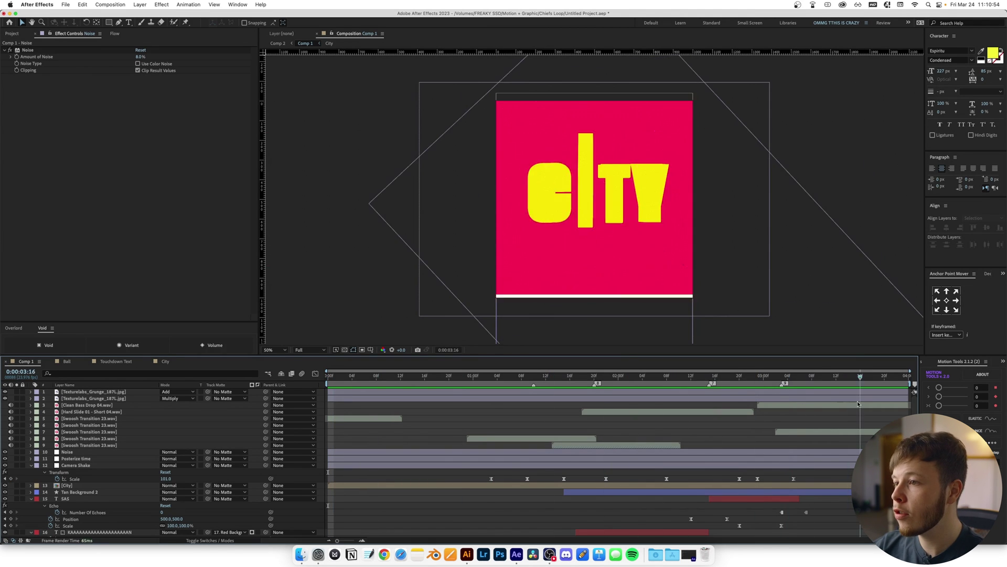
key(space)
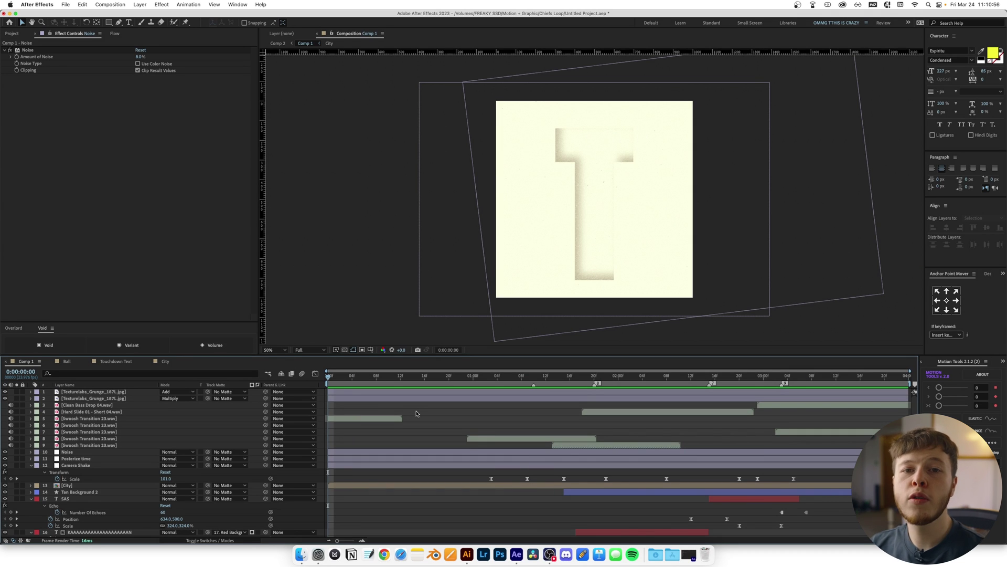
key(super+k)
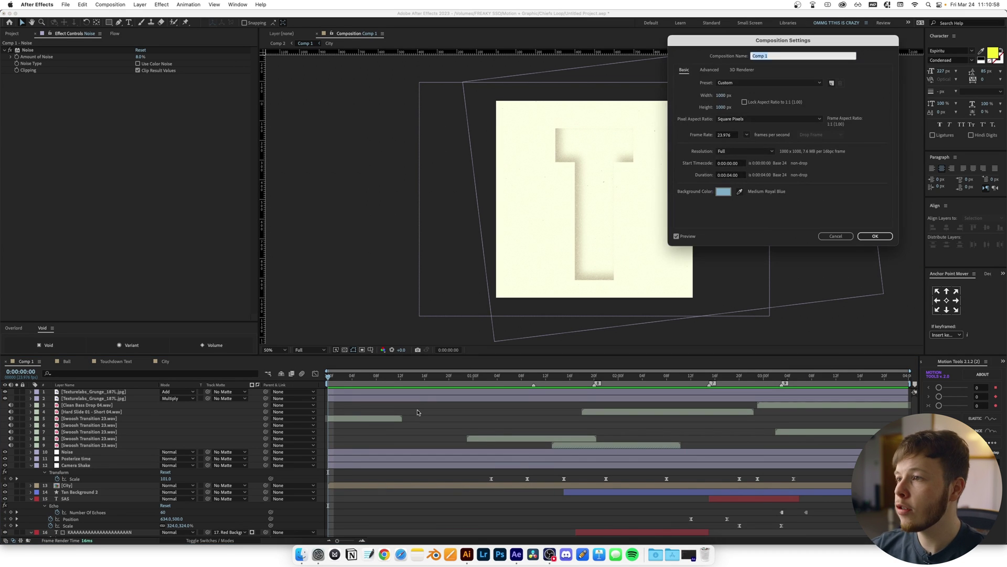
drag(720, 42, 501, 115)
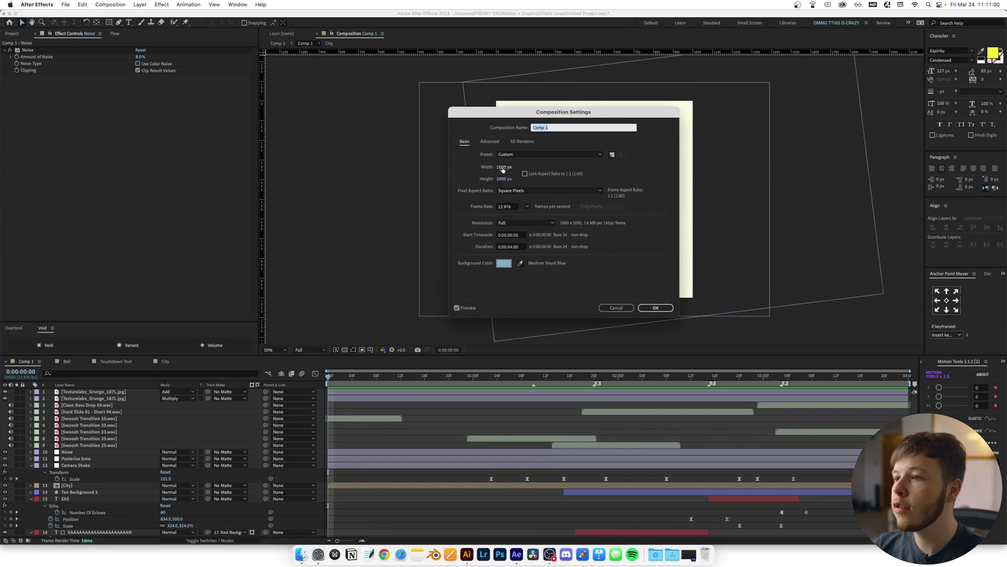
click(656, 308)
scroll(481, 444, down, 5)
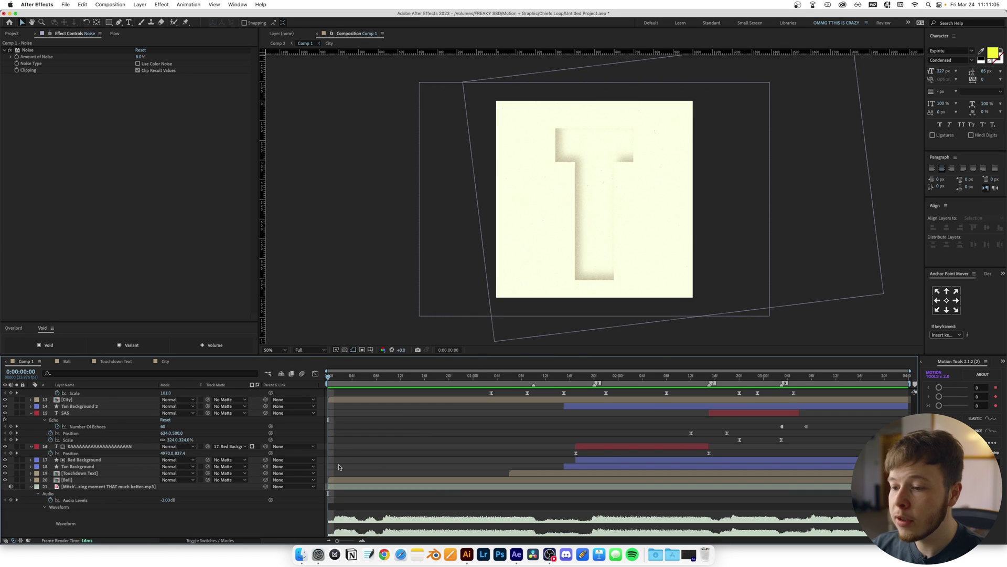
key(space)
key(space)
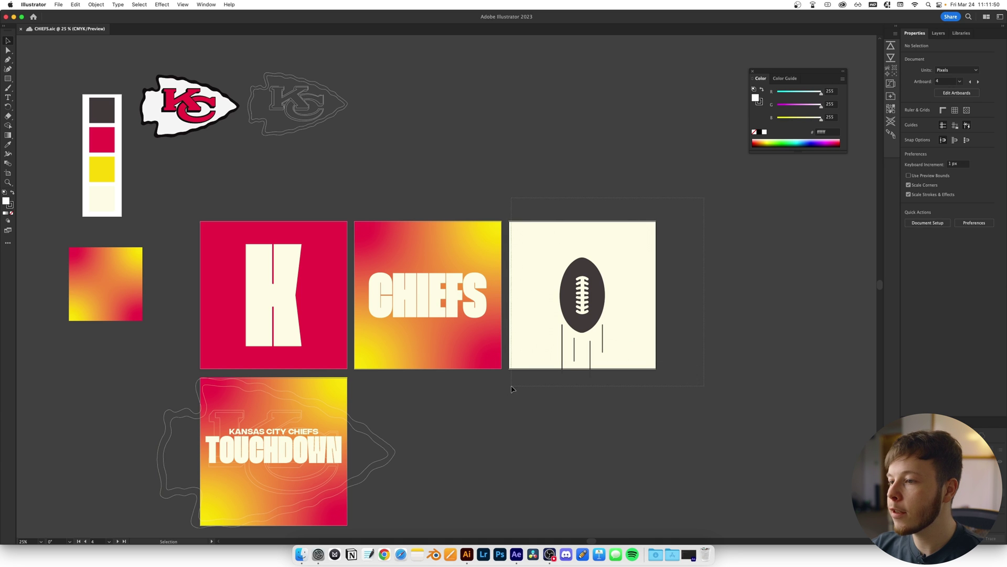
Copy the football artwork from Illustrator and paste it into Comp 1 as Layer 1.
click(551, 349)
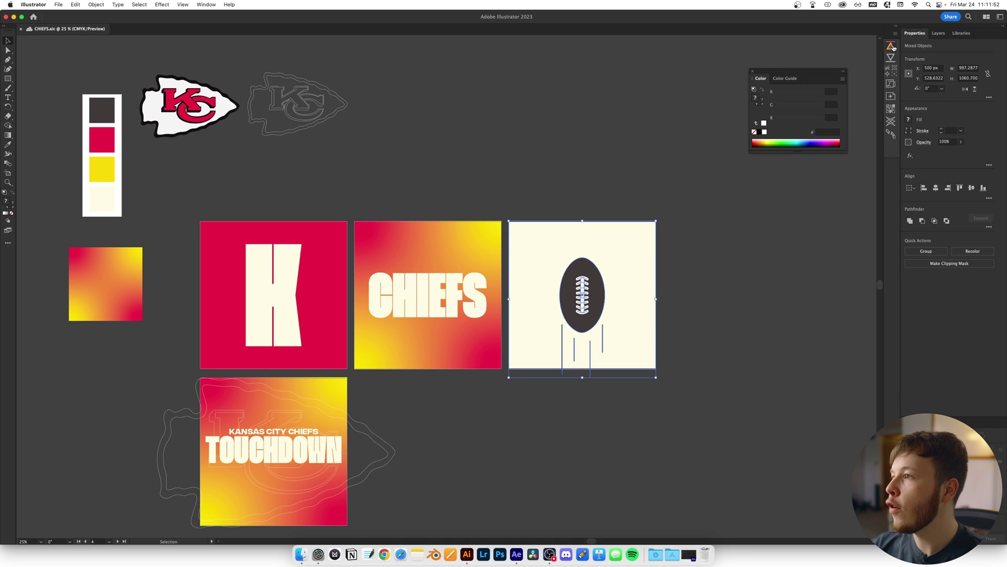
key(super+Tab)
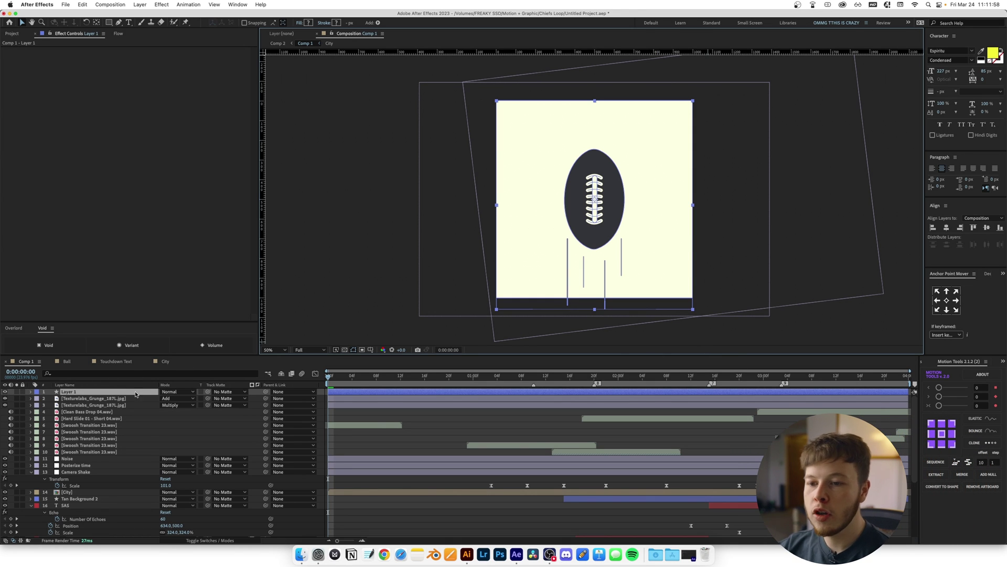
Extract the football into shape layers Group 1–6, preview it, and open the Ball precomp.
click(935, 475)
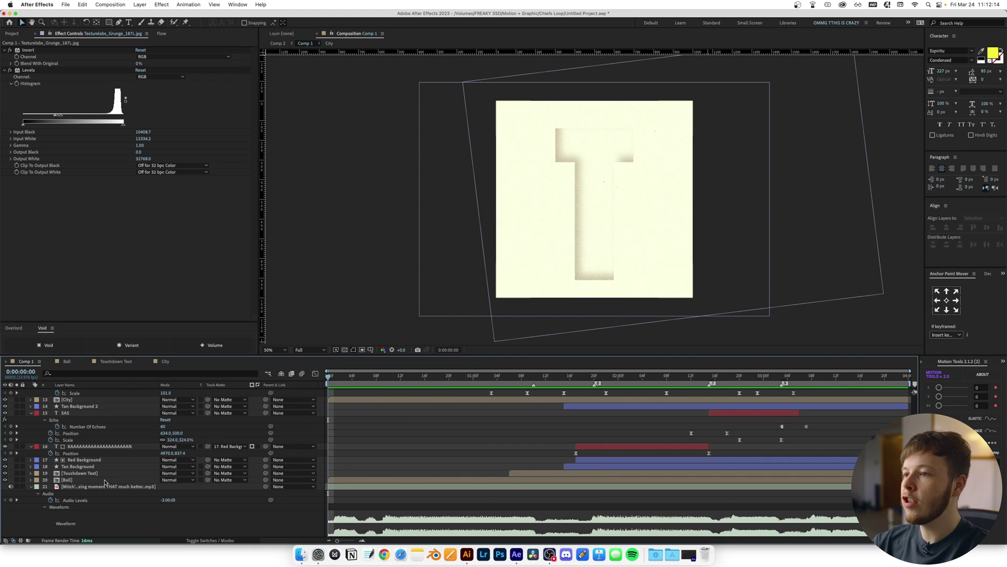
key(space)
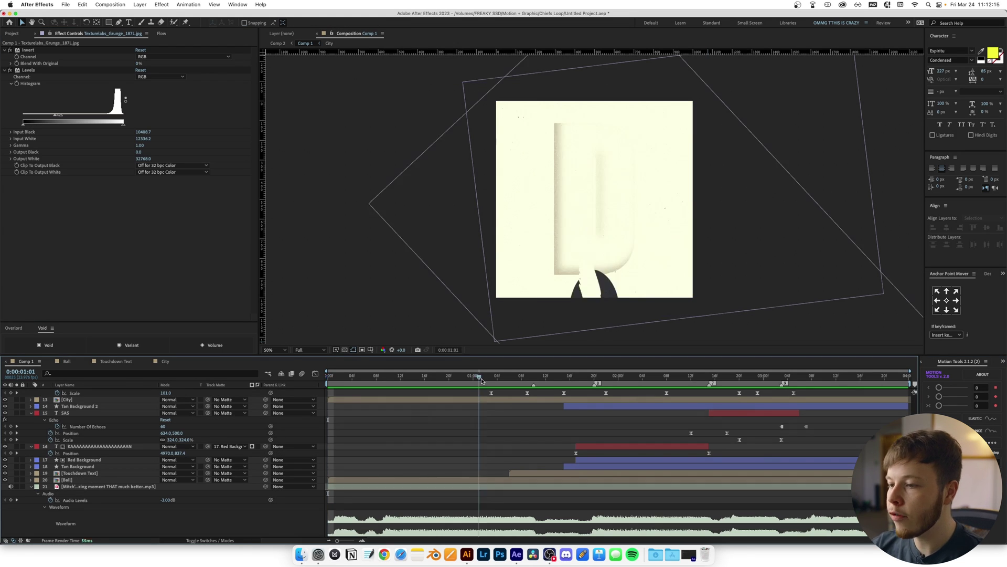
key(space)
double_click(70, 481)
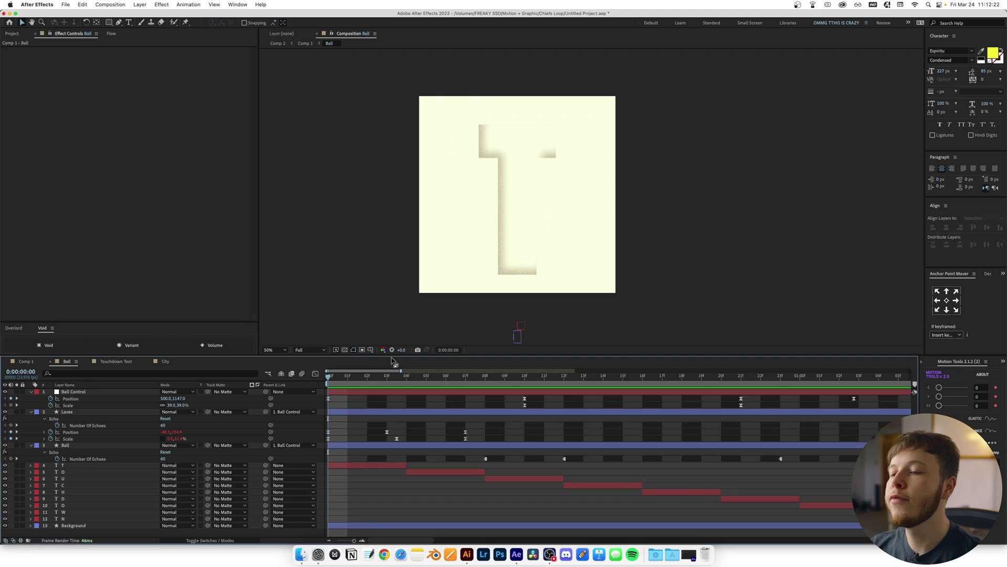
Scrub the T-to-ball morph, hide the T through N letter layers, and return to frame 0.
key(minus)
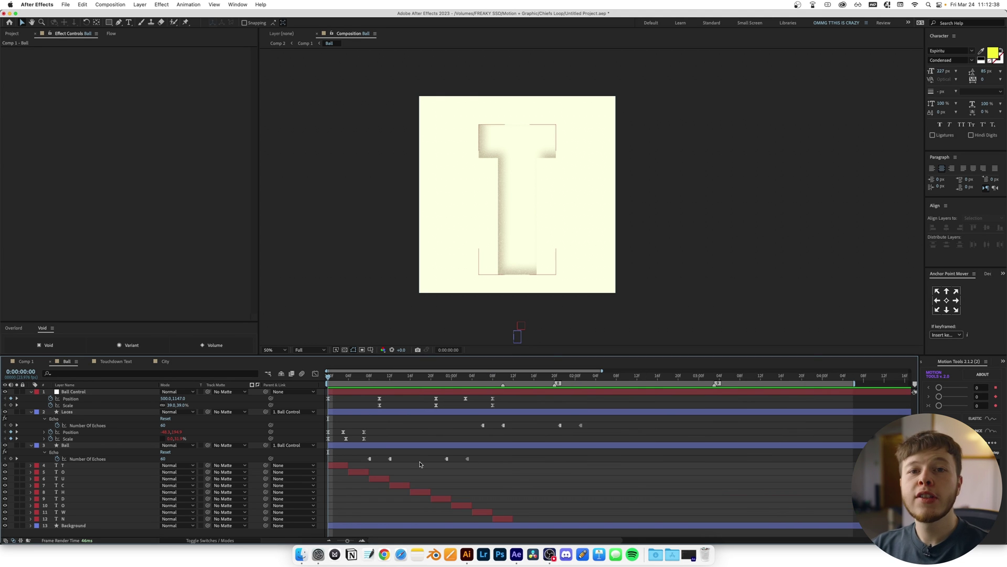
click(420, 464)
drag(339, 379, 486, 386)
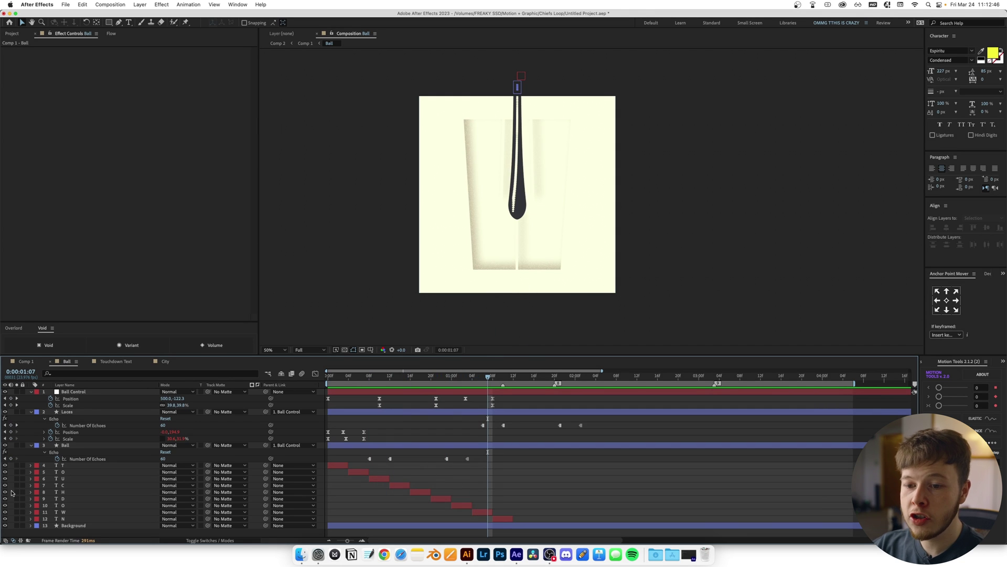
drag(5, 465, 5, 518)
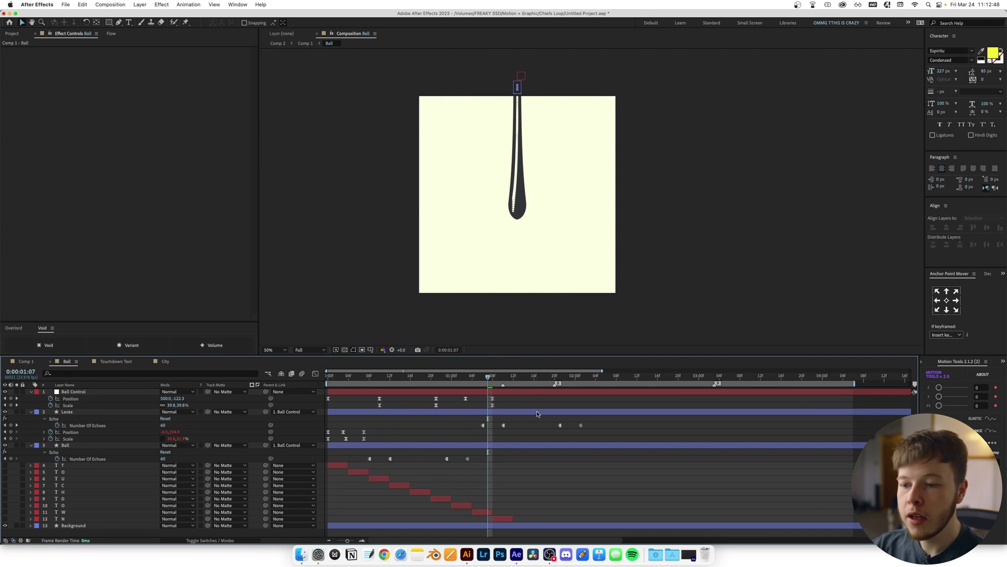
key(Home)
Inspect the Laces and Ball Echo settings and the Ball Control null's motion path.
click(67, 412)
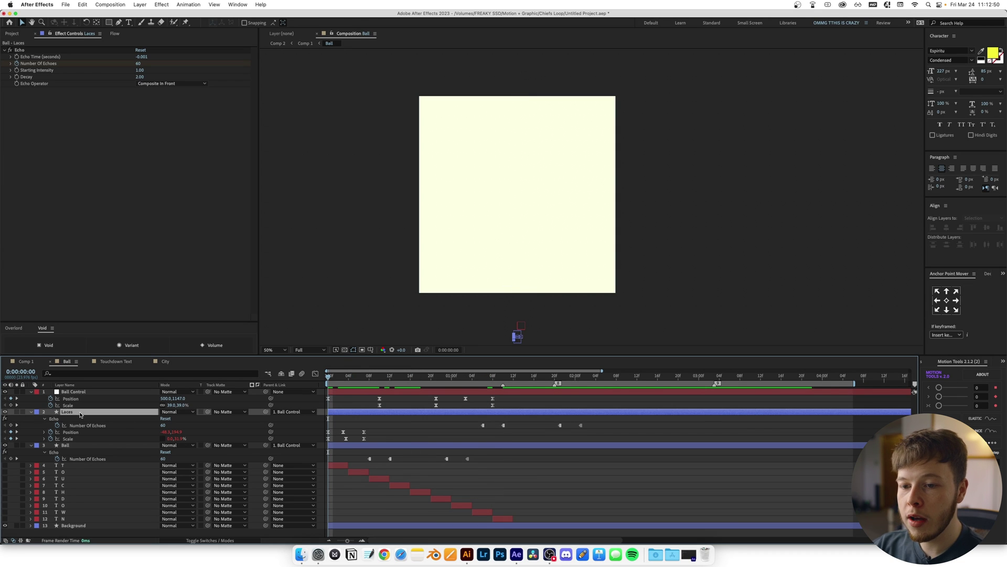
shift+click(63, 446)
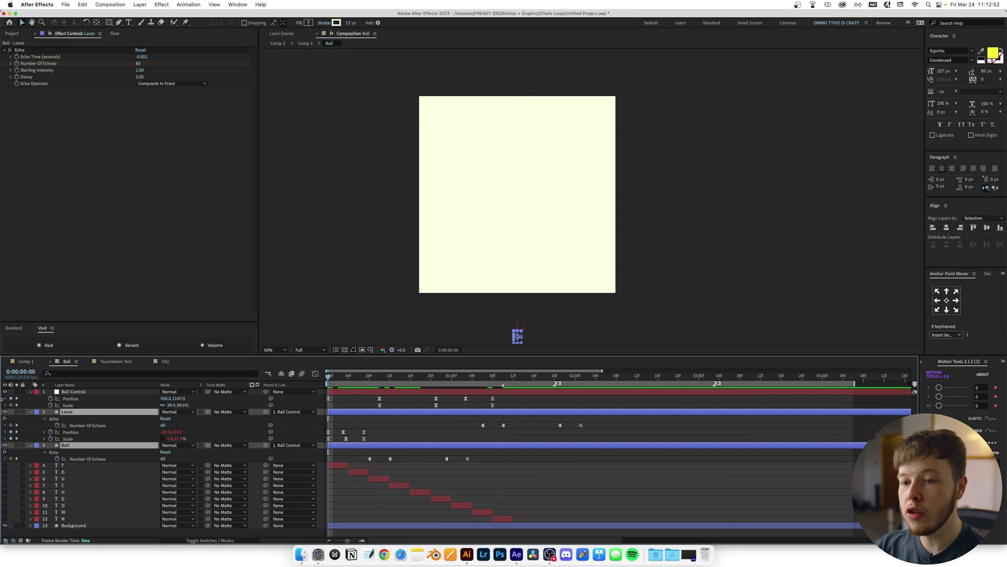
click(75, 392)
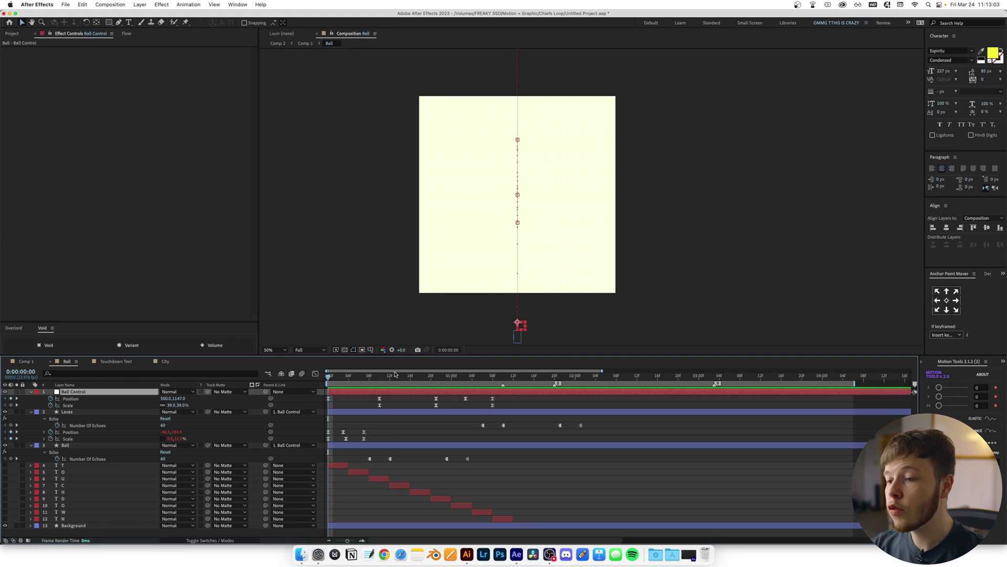
drag(348, 380, 327, 381)
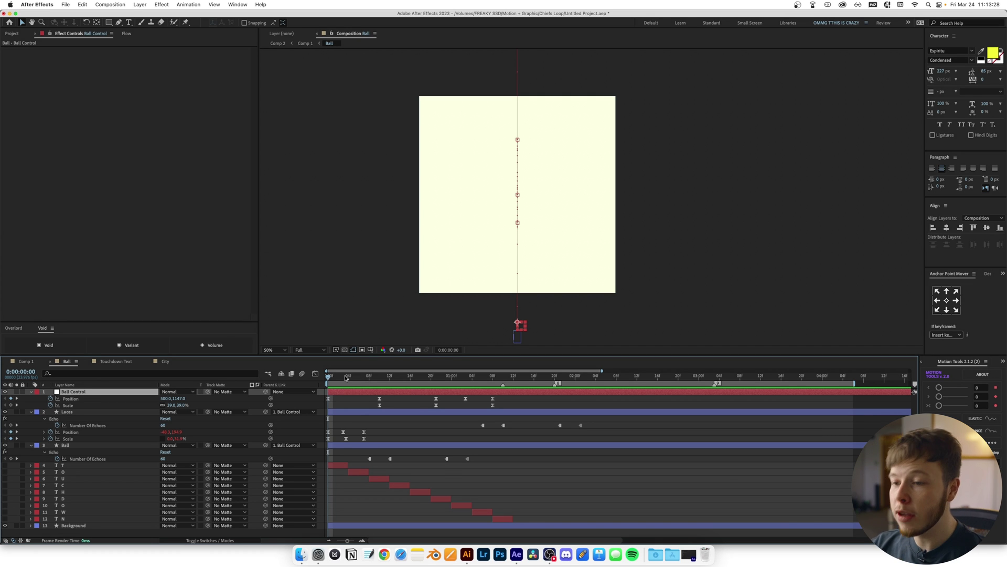
drag(342, 375, 321, 406)
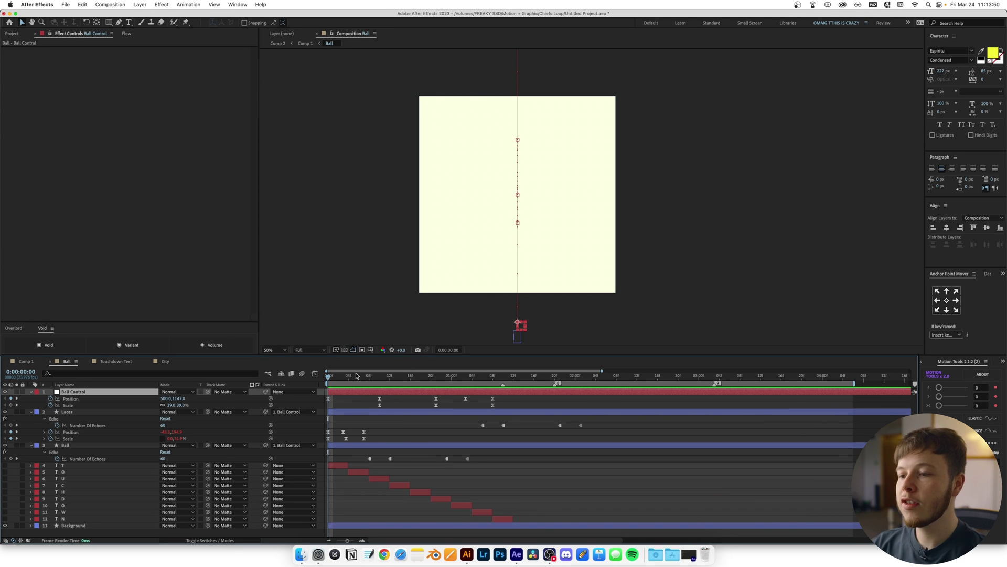
drag(356, 376, 416, 388)
click(67, 405)
click(316, 374)
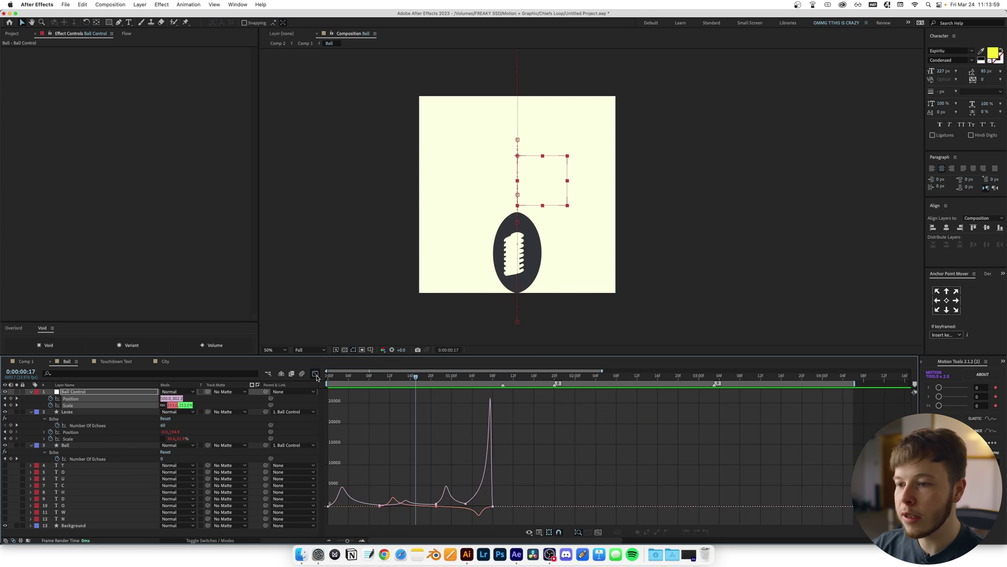
drag(348, 540, 352, 542)
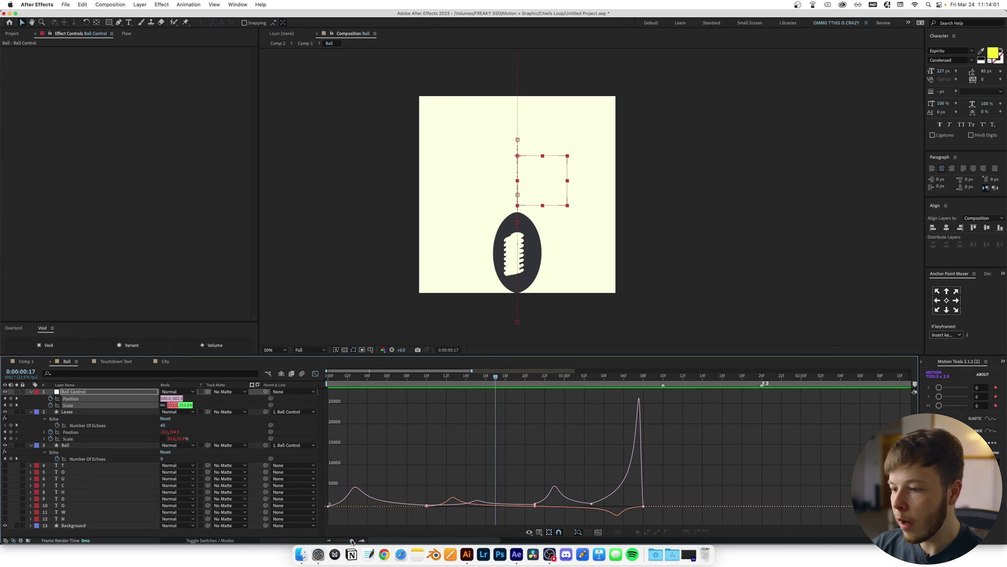
drag(461, 378, 575, 430)
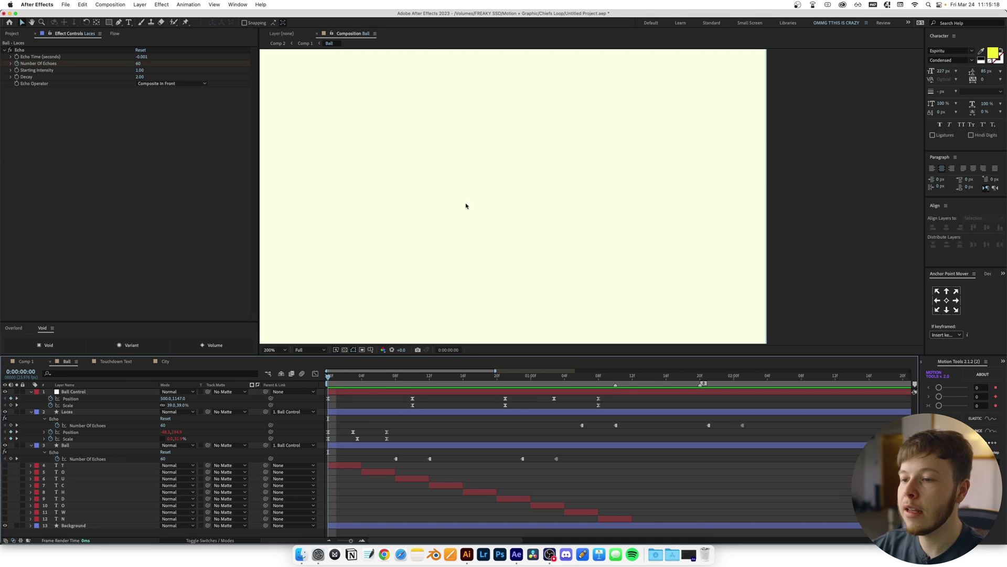
Reveal the loopOut() expressions on Laces' Position and Scale and preview the looping ball.
scroll(466, 206, down, 3)
click(345, 376)
key(space)
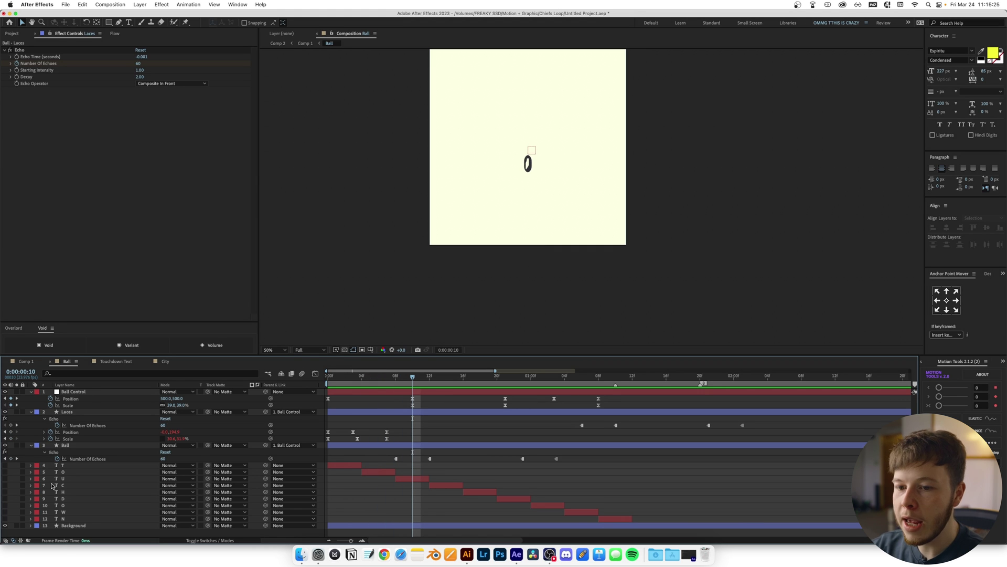
click(44, 431)
click(44, 445)
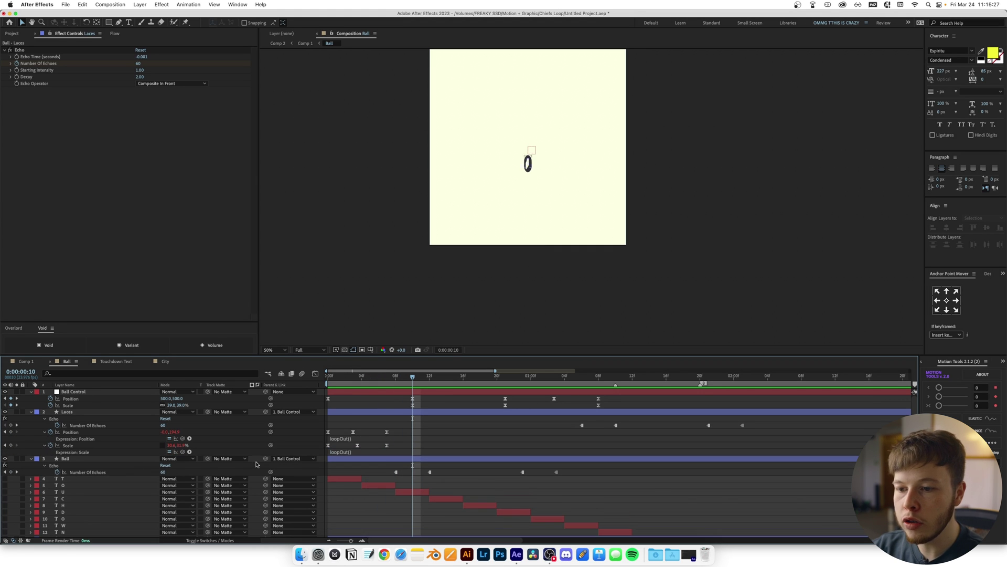
drag(394, 377, 531, 377)
drag(440, 377, 480, 388)
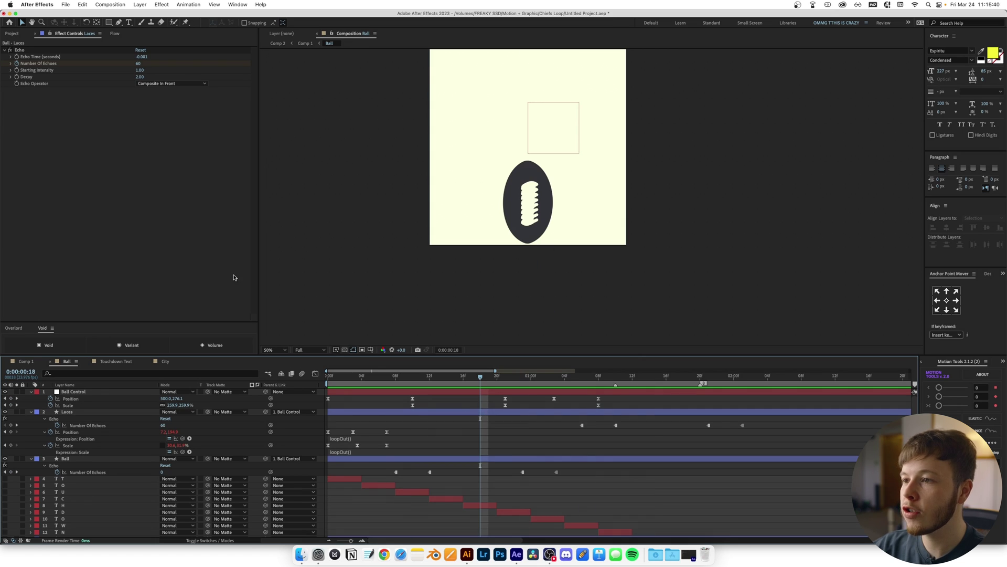
Scrub the Ball layer's motion, check the football design in Illustrator, then return to frame 0.
click(457, 459)
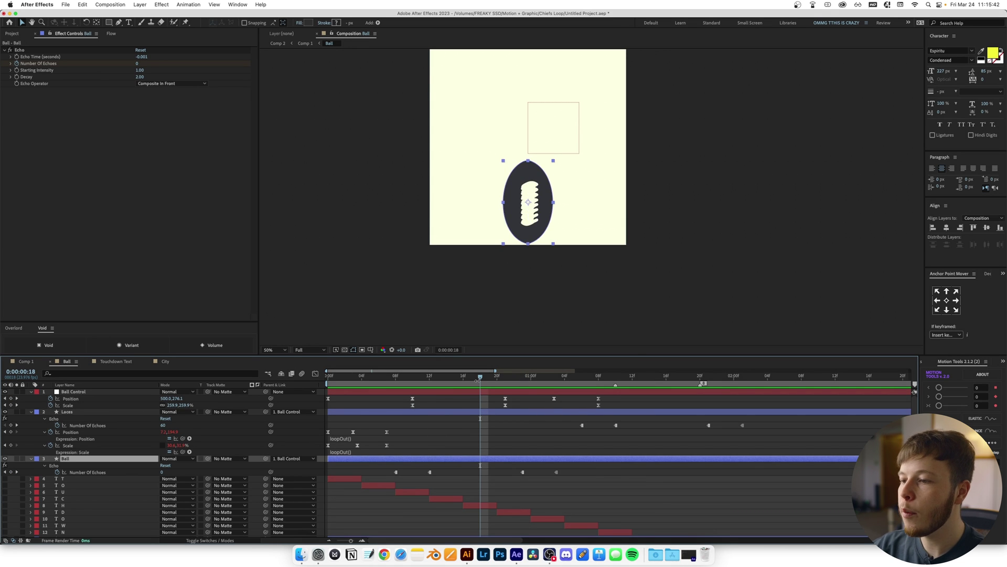
drag(473, 378, 566, 410)
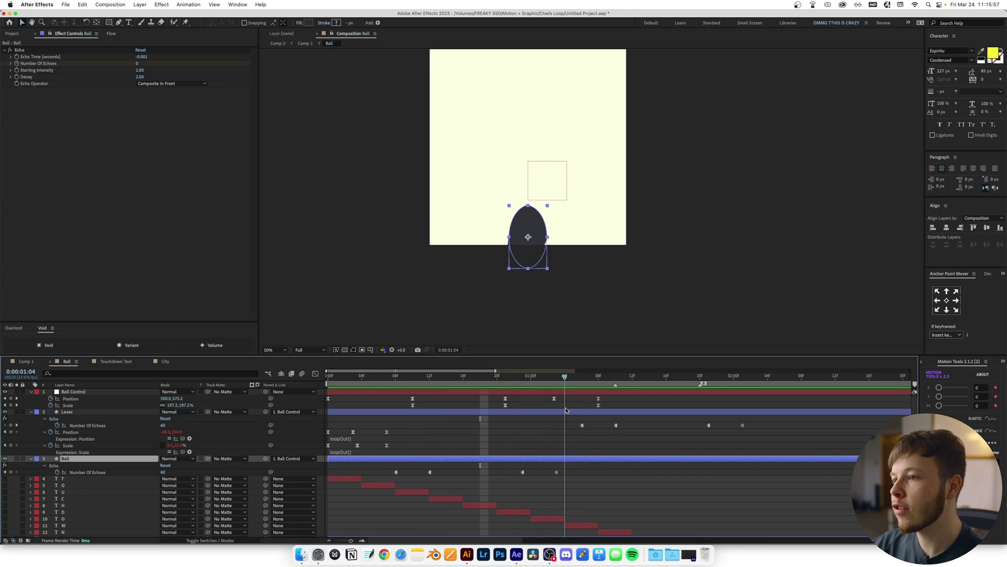
key(super+Tab)
click(581, 432)
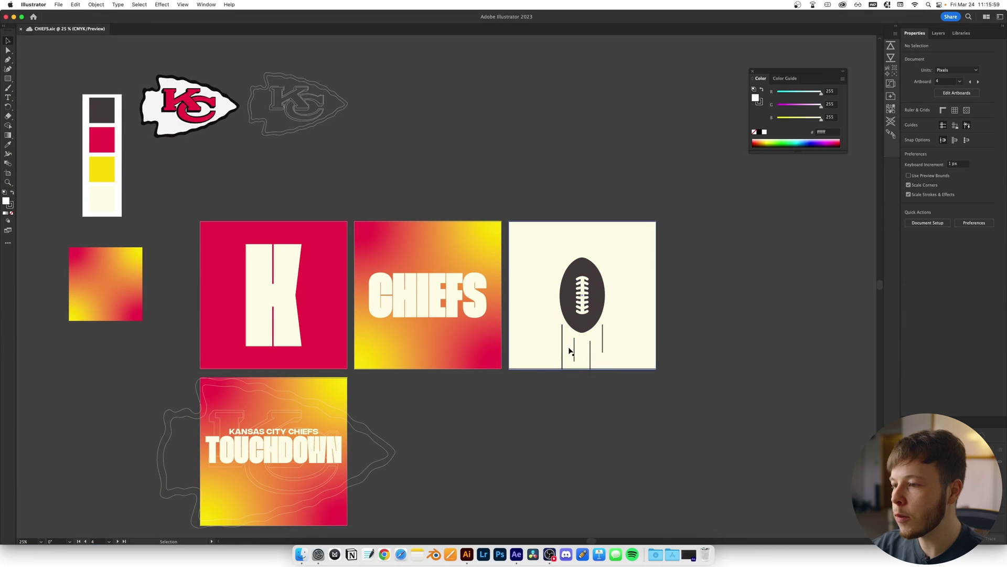
key(a)
key(super+Tab)
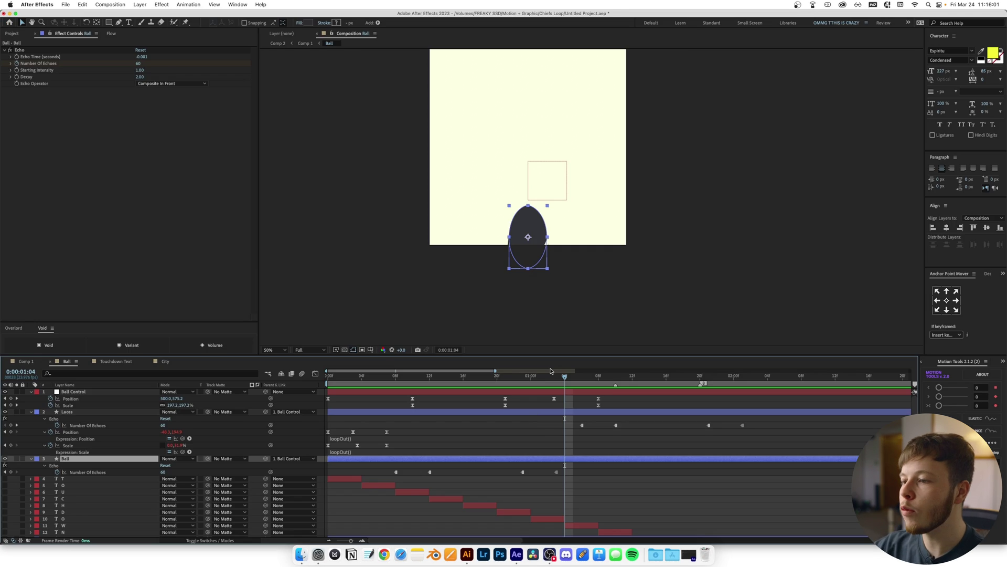
key(Home)
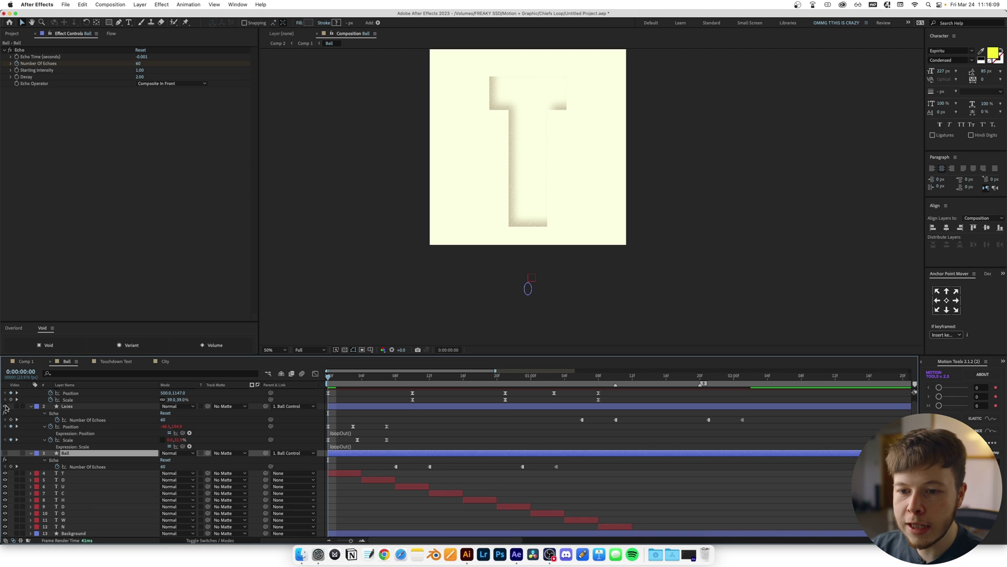
Reveal the Position keyframes of letter layers T through N and scrub the letter sequence.
key(u)
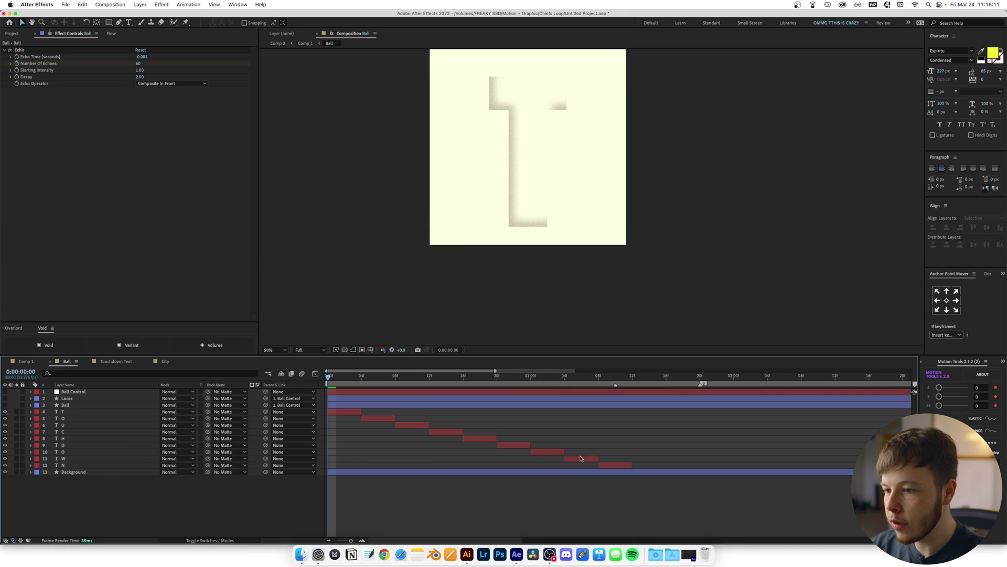
click(609, 466)
shift+click(330, 415)
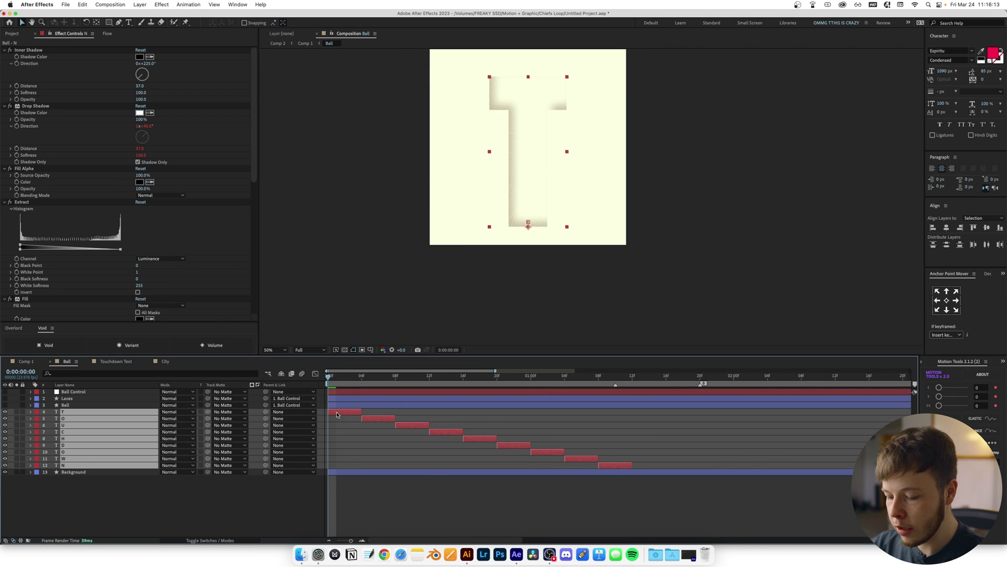
key(u)
click(465, 535)
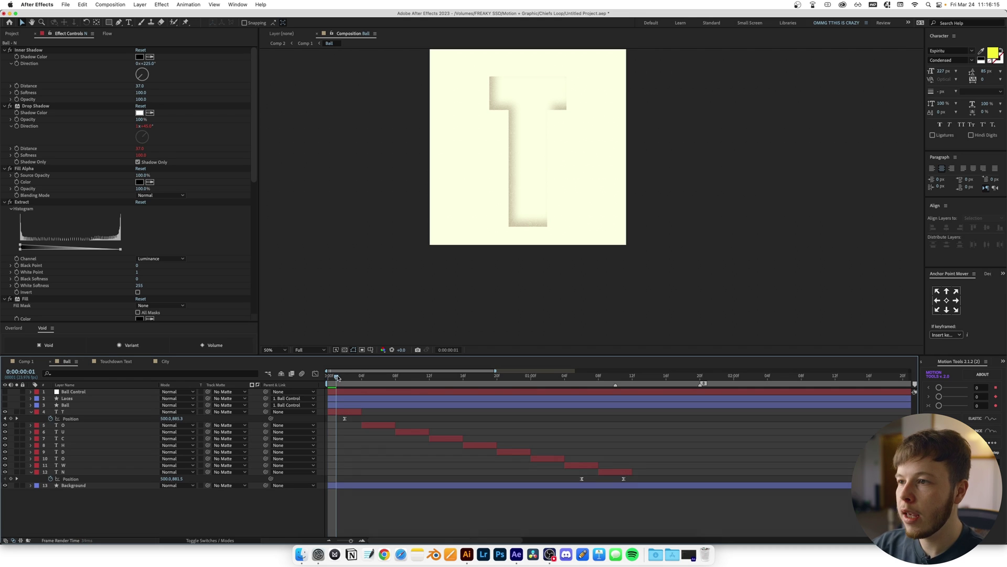
mouse_move(338, 380)
mouse_down()
mouse_move(633, 382)
mouse_move(345, 382)
mouse_up()
click(90, 439)
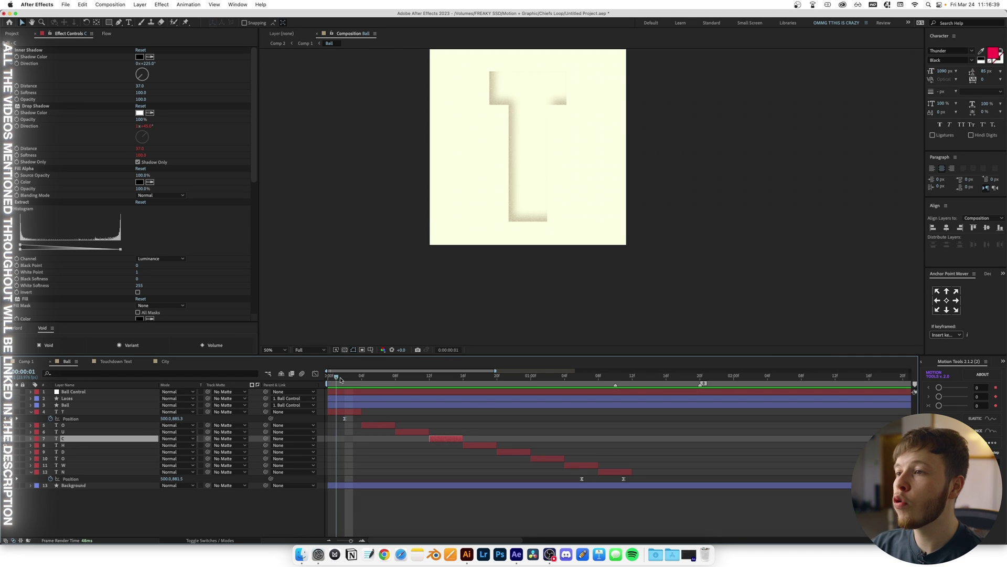
Select the T letter layer and zoom into the viewer to inspect its grain effects.
mouse_move(340, 379)
mouse_down()
mouse_move(351, 380)
mouse_move(336, 379)
mouse_up()
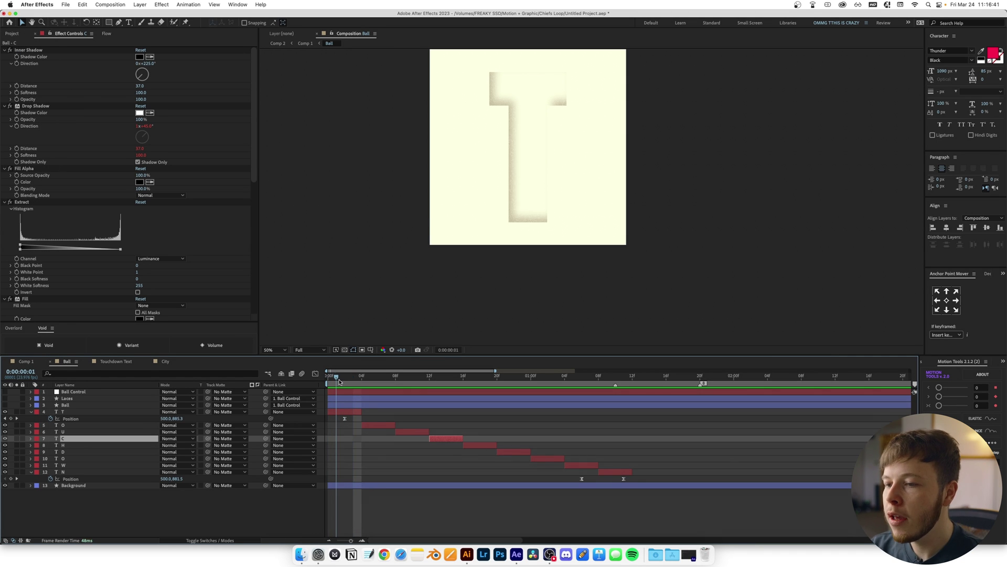
click(349, 412)
mouse_move(338, 378)
mouse_down()
mouse_move(389, 376)
mouse_move(344, 377)
mouse_up()
scroll(547, 96, up, 2)
scroll(546, 96, up, 1)
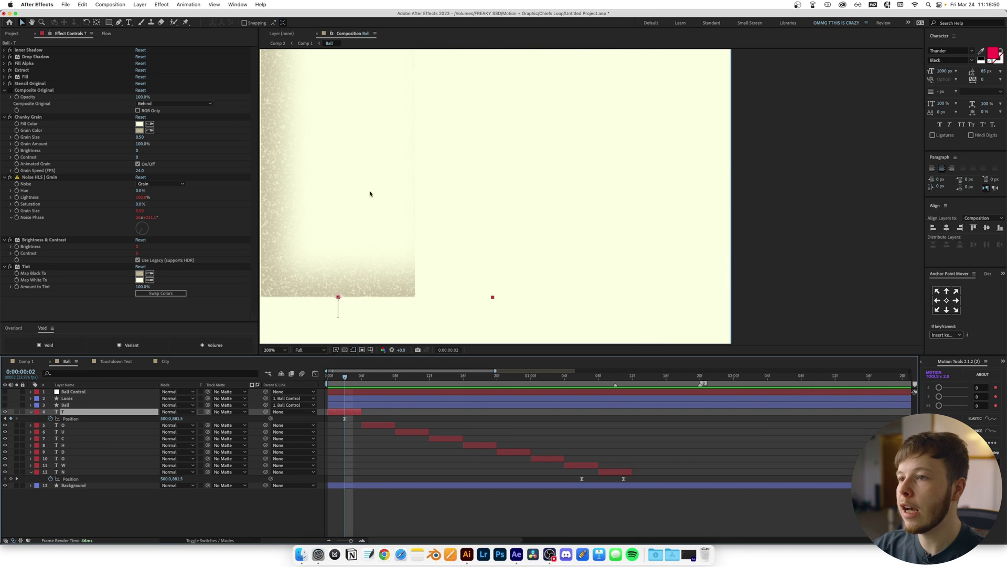
drag(371, 191, 404, 180)
key(comma)
key(comma)
key(comma)
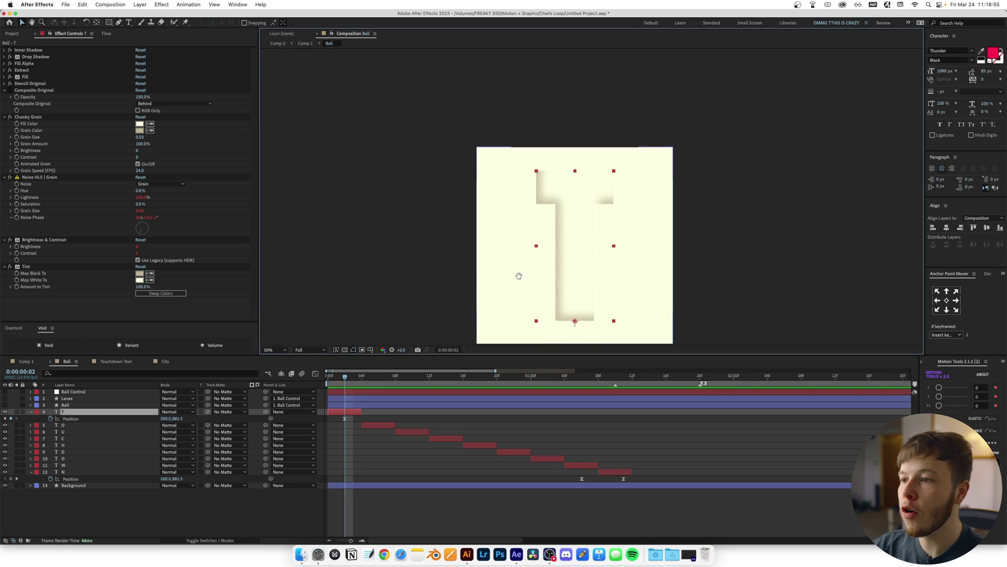
drag(479, 324, 421, 284)
click(431, 508)
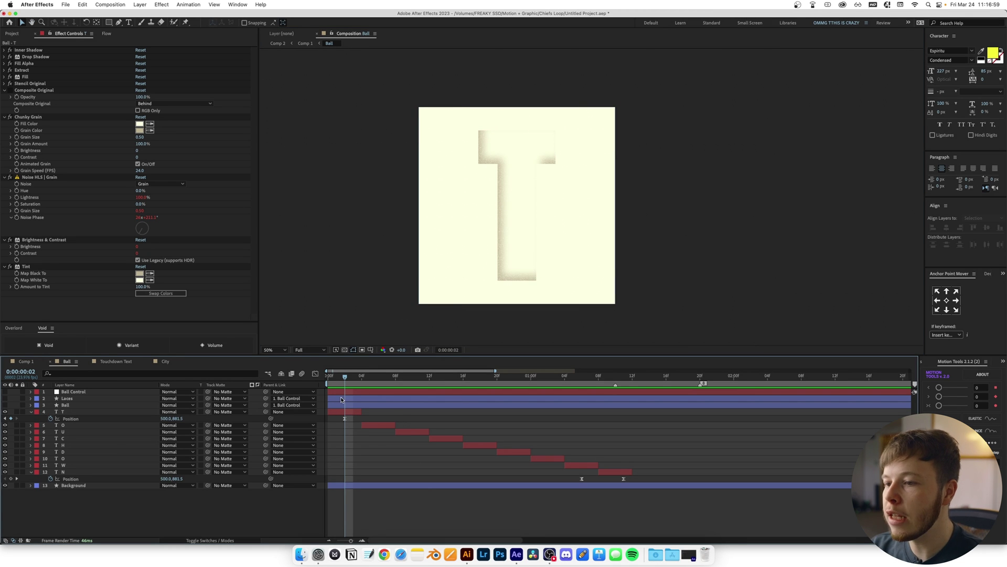
click(342, 413)
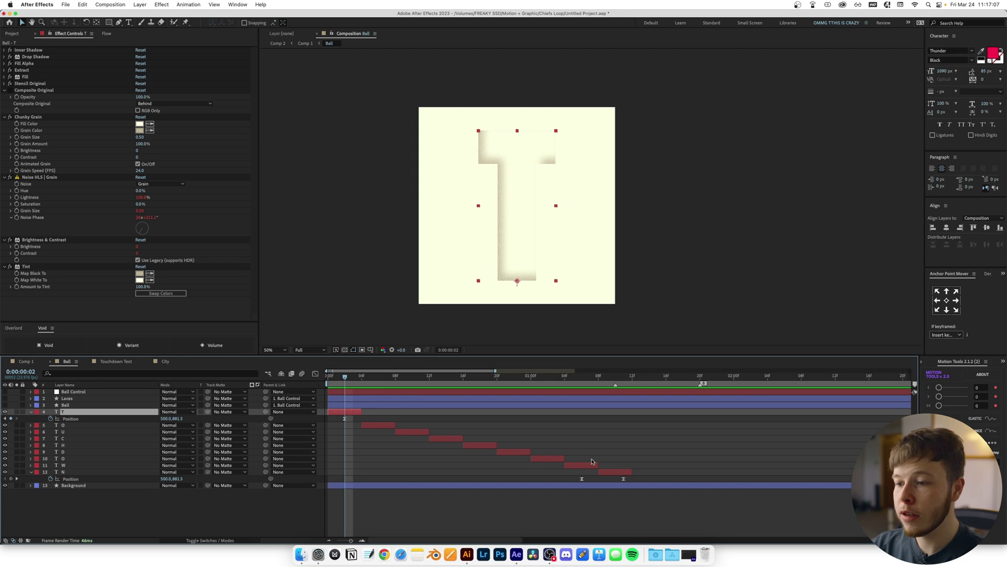
Scrub from the N to the C frame and make the Ball Control and ball layers visible again.
click(619, 473)
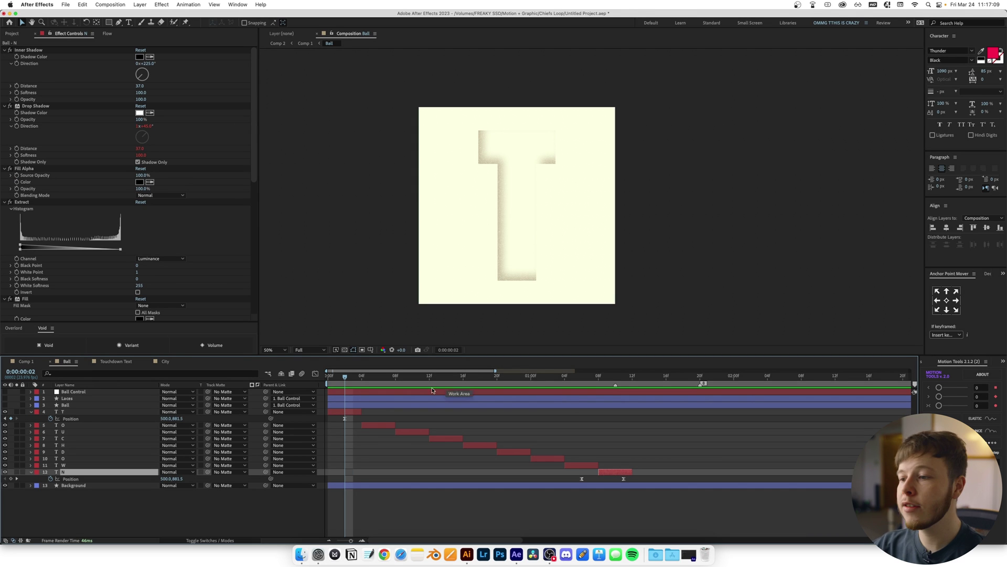
drag(339, 381, 565, 429)
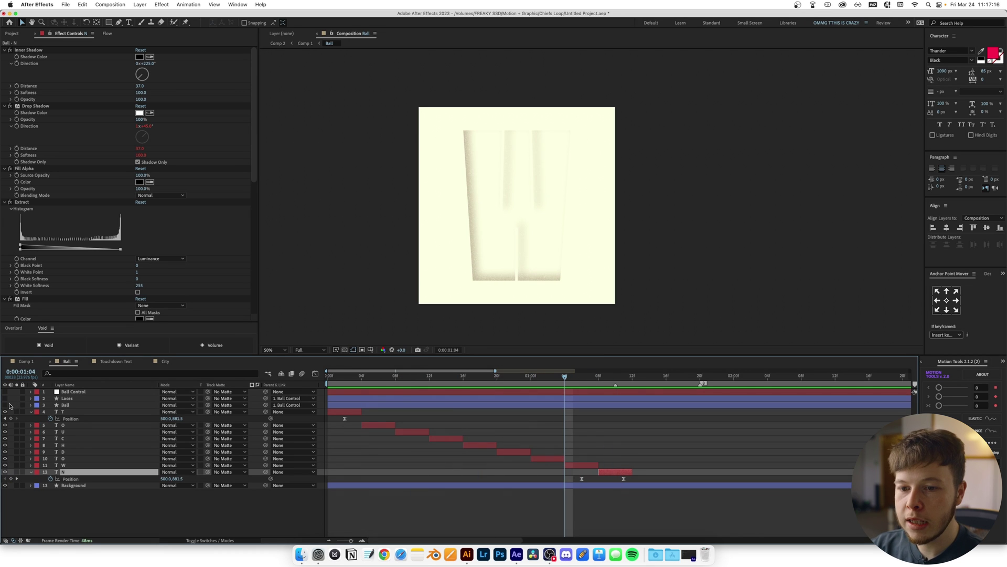
drag(7, 408, 8, 394)
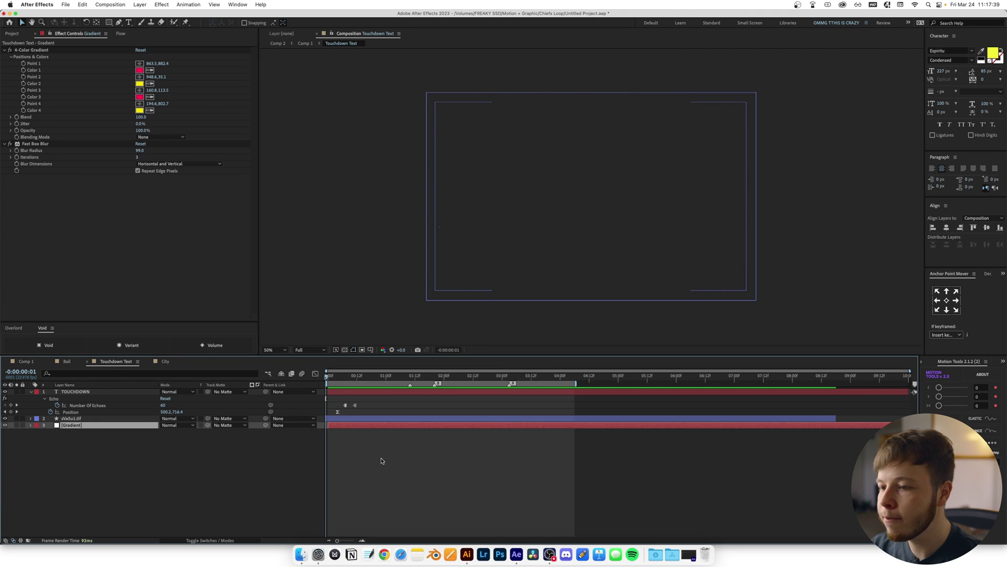
Open Touchdown Text at frame 0 and view the Gradient layer's 4-Color Gradient and Fast Box Blur.
click(369, 385)
key(Home)
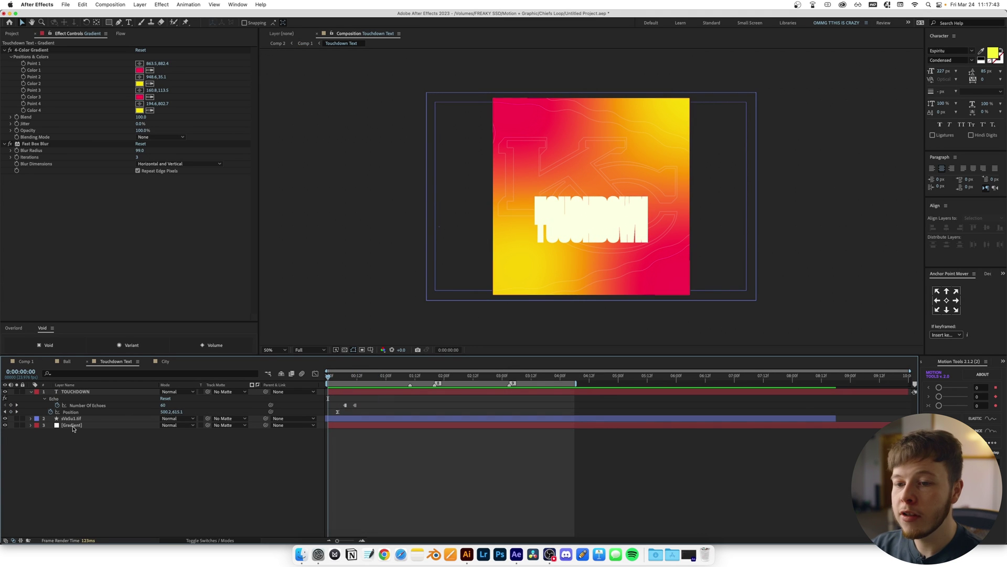
click(73, 425)
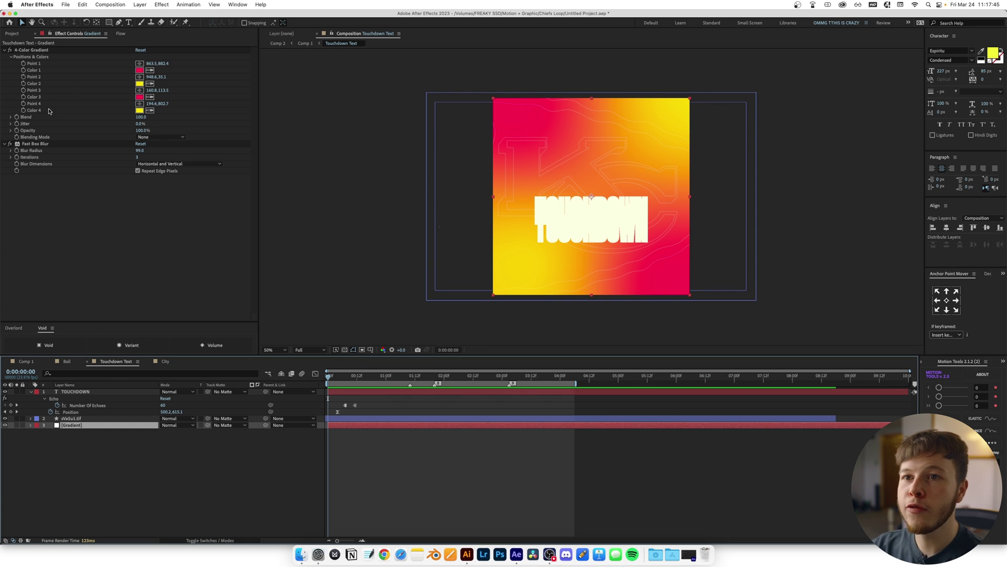
click(12, 146)
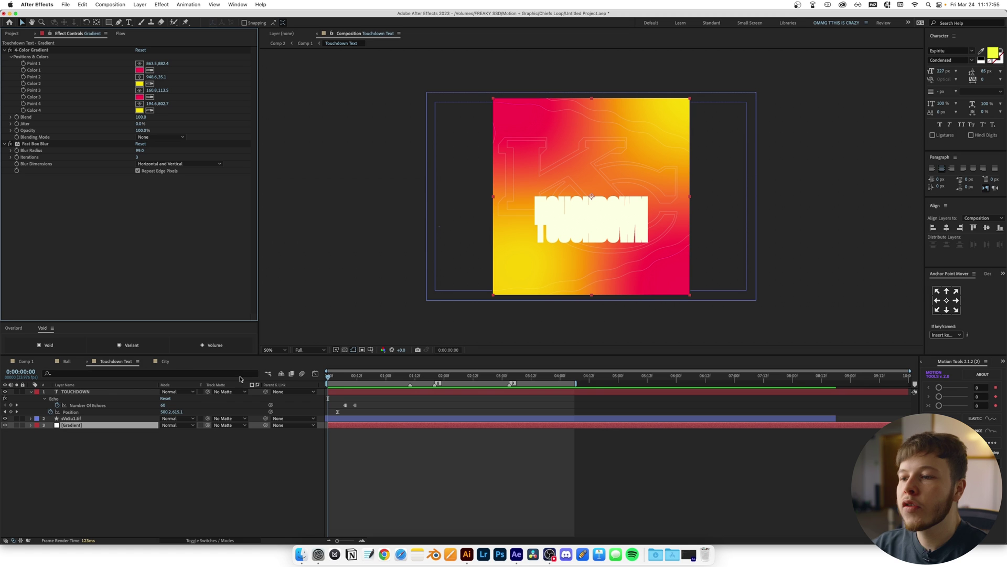
Preview the echoed TOUCHDOWN title and zoom the viewer to 100%.
click(317, 373)
key(space)
key(space)
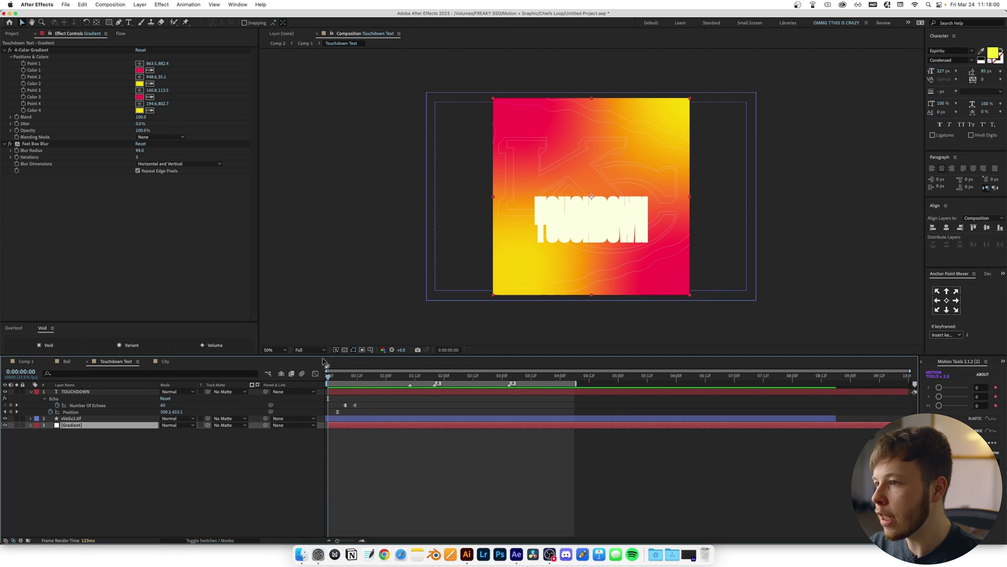
key(slash)
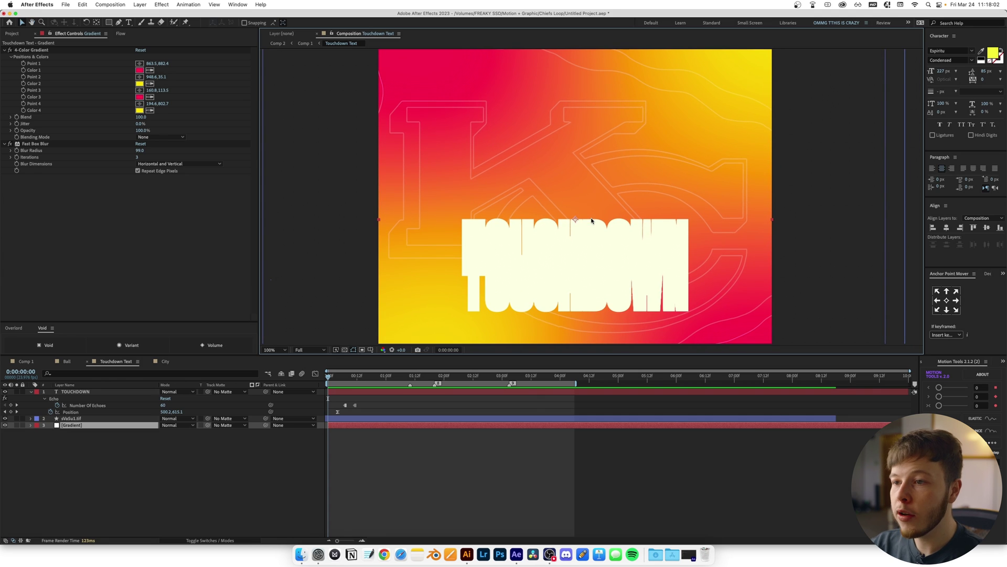
key(super+Tab)
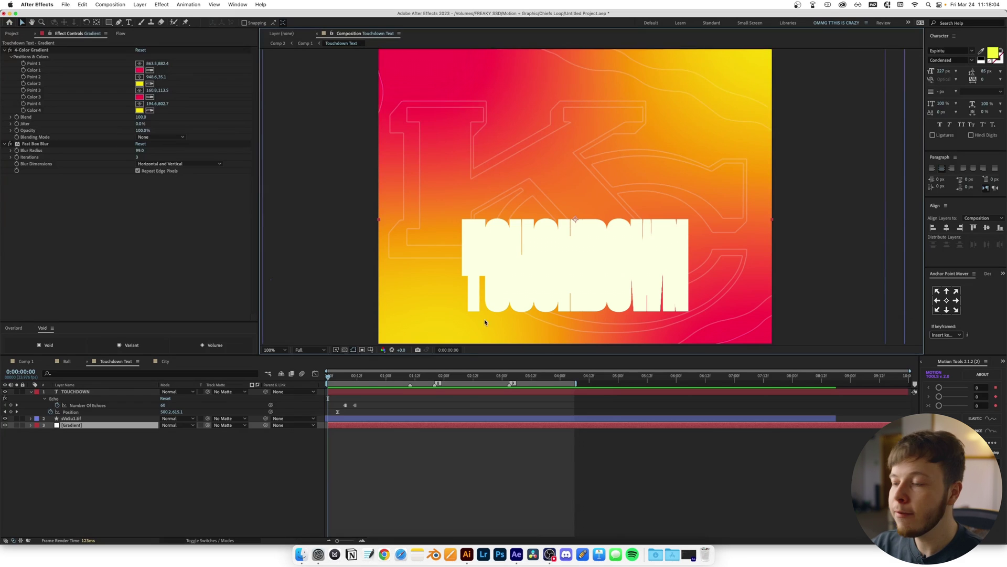
Toggle the TOUCHDOWN layer's Echo effect off and back on, previewing the stacked copies.
click(79, 392)
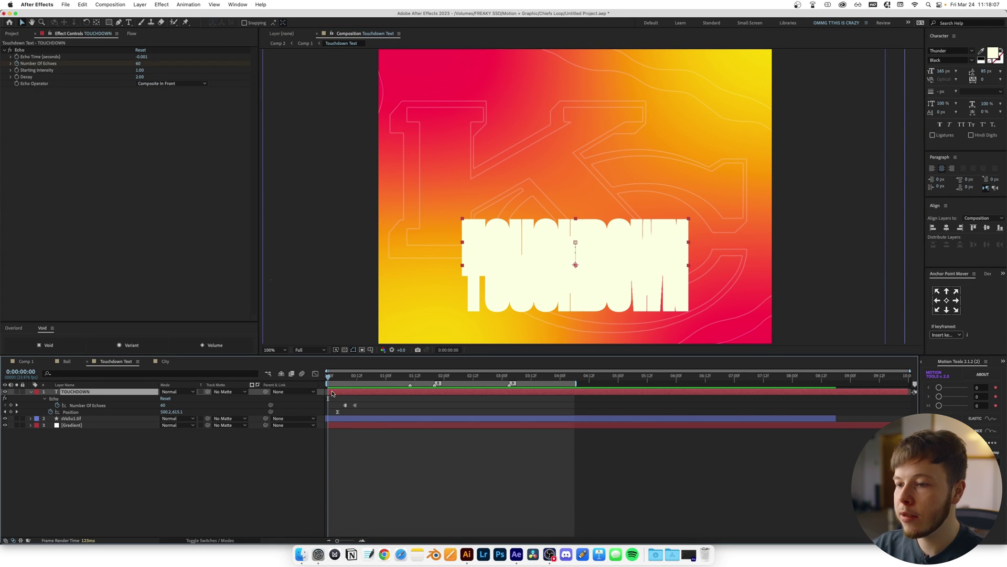
key(space)
key(space)
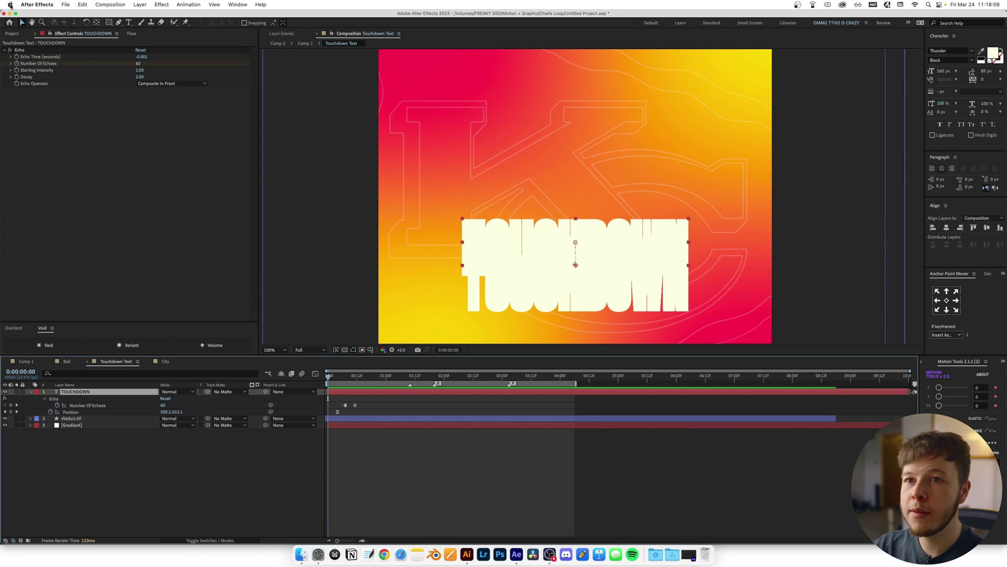
click(8, 48)
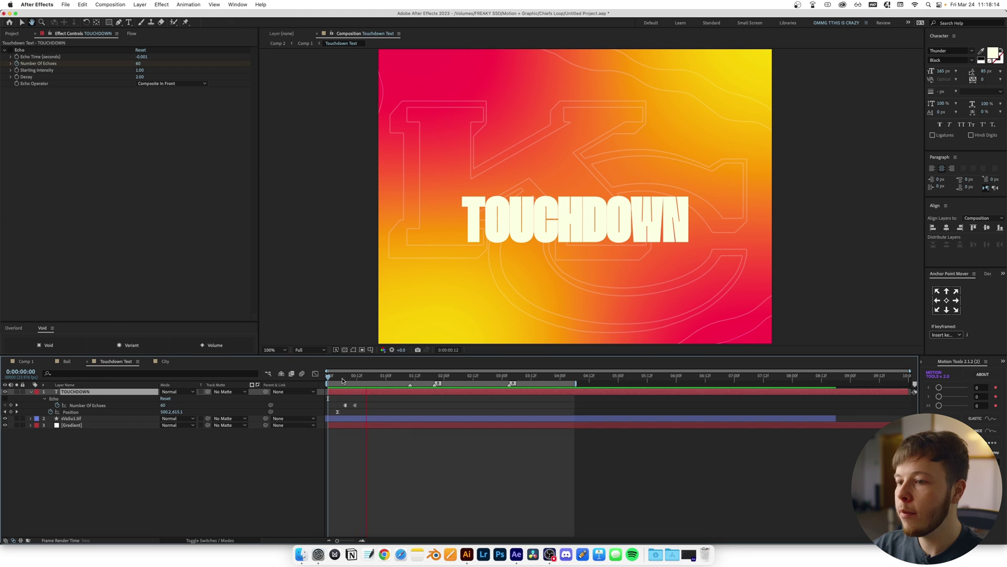
click(10, 50)
key(space)
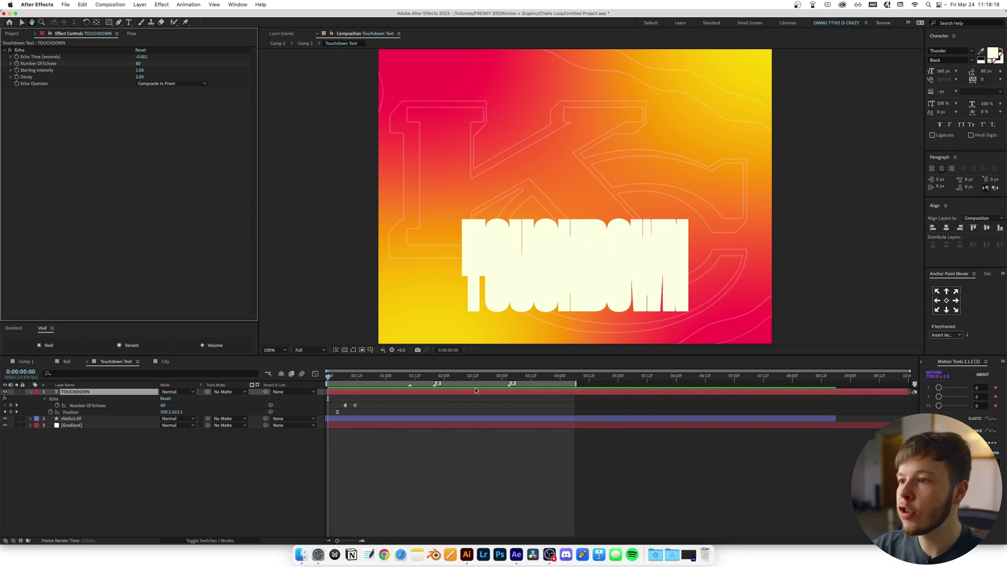
key(space)
key(space)
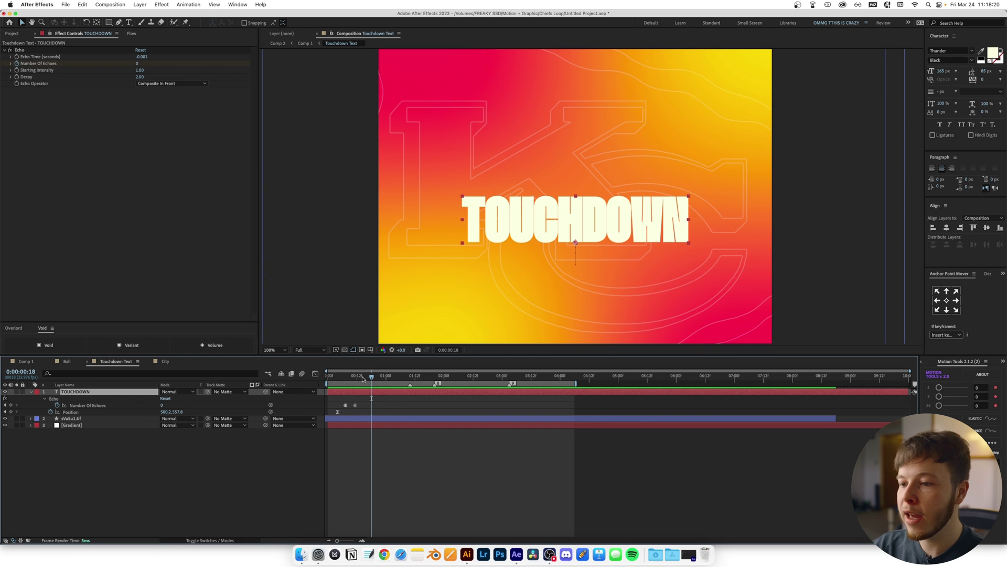
Scrub through the echo trail, save the project, and return to Comp 1.
drag(363, 379, 327, 378)
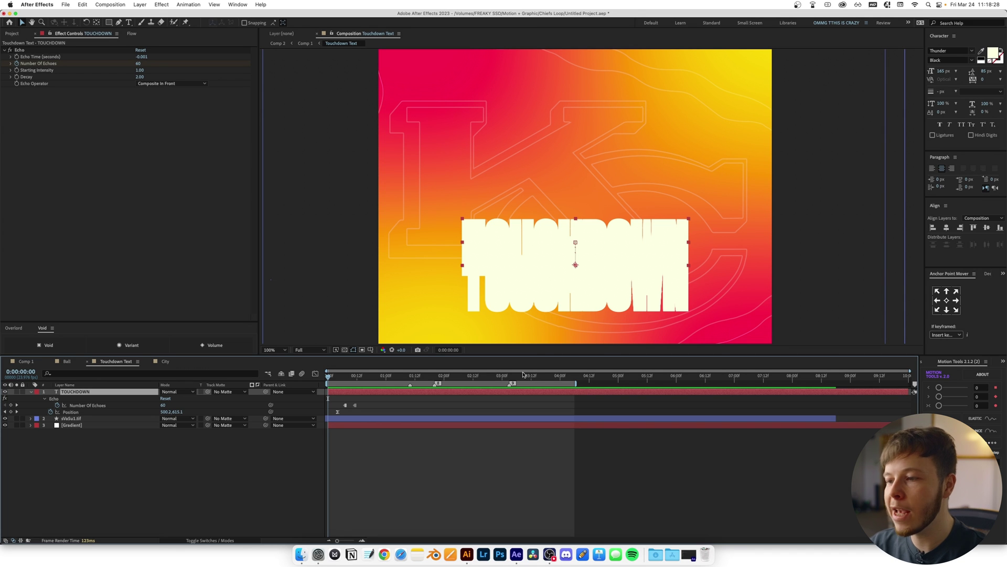
key(super+s)
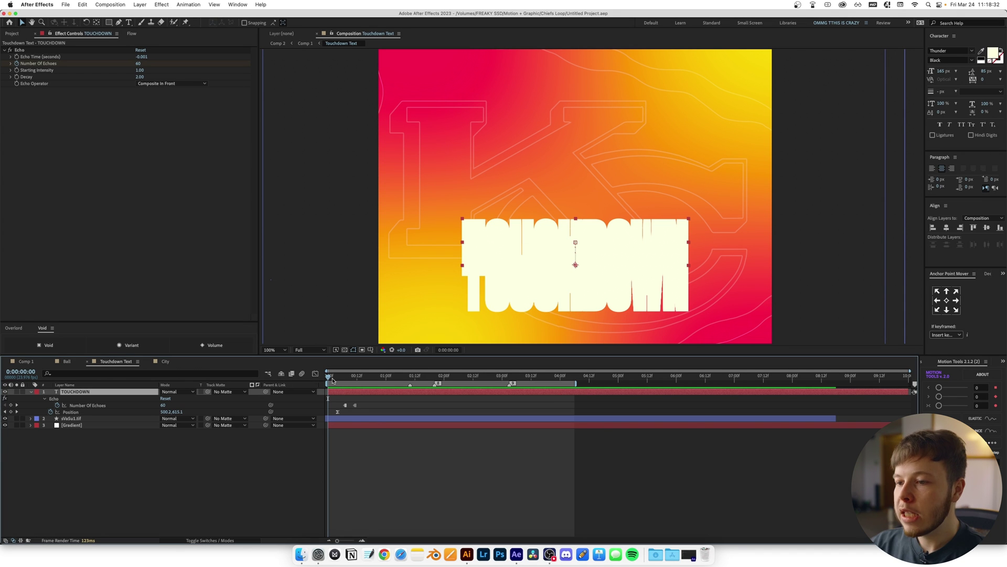
click(22, 362)
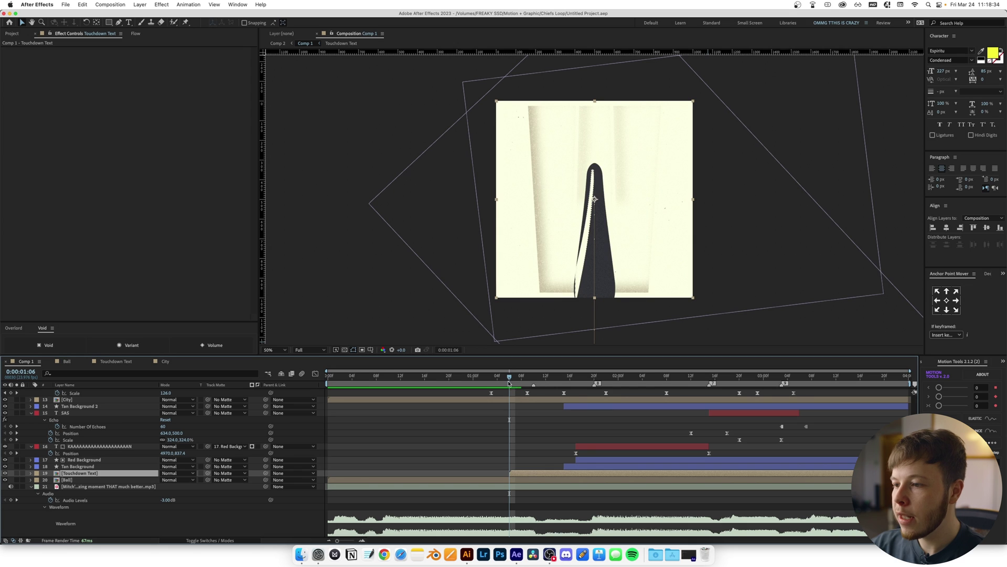
Scrub Comp 1 between the pill-shaped transition and the TOUCHDOWN gradient scene near one second.
drag(508, 378, 534, 392)
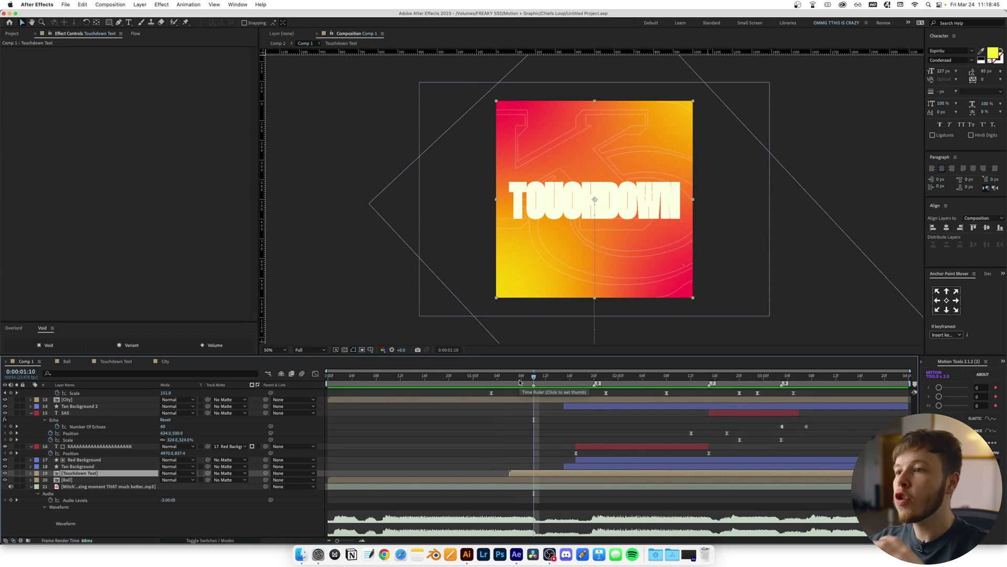
drag(524, 375, 501, 379)
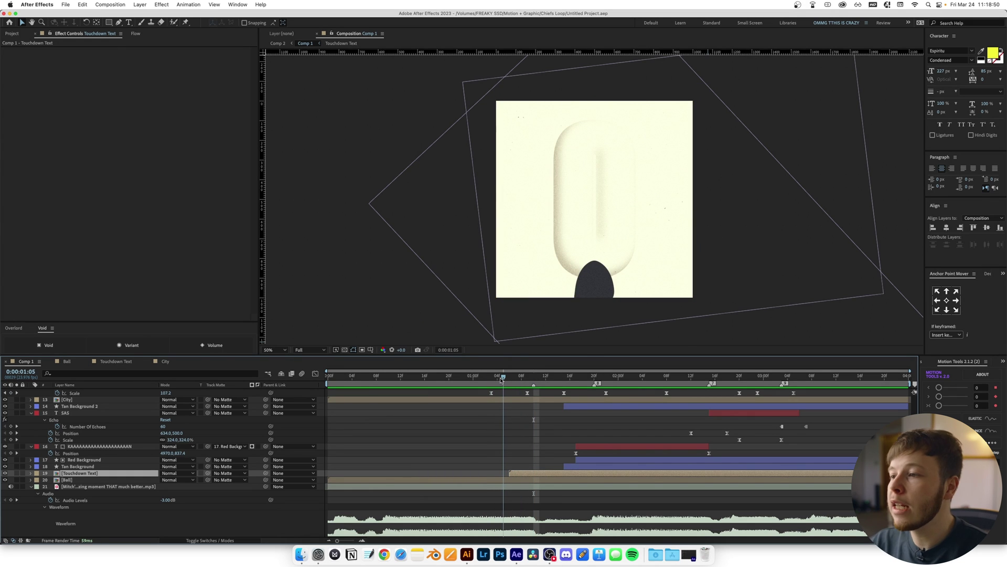
drag(501, 379, 560, 378)
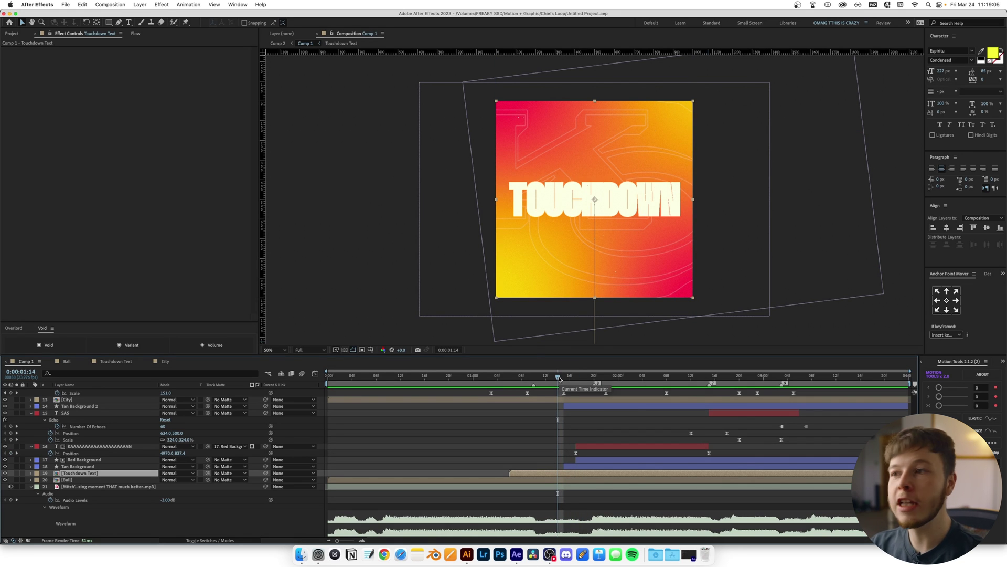
drag(558, 378, 564, 378)
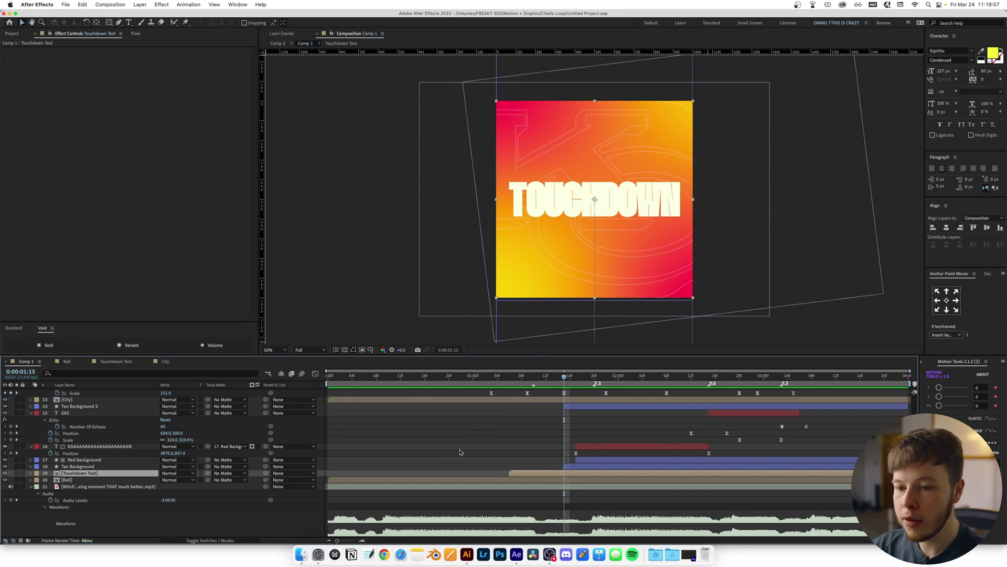
Reveal Position keyframes on Touchdown Text and Tan Background and step through the slide transition to about 1:21.
key(p)
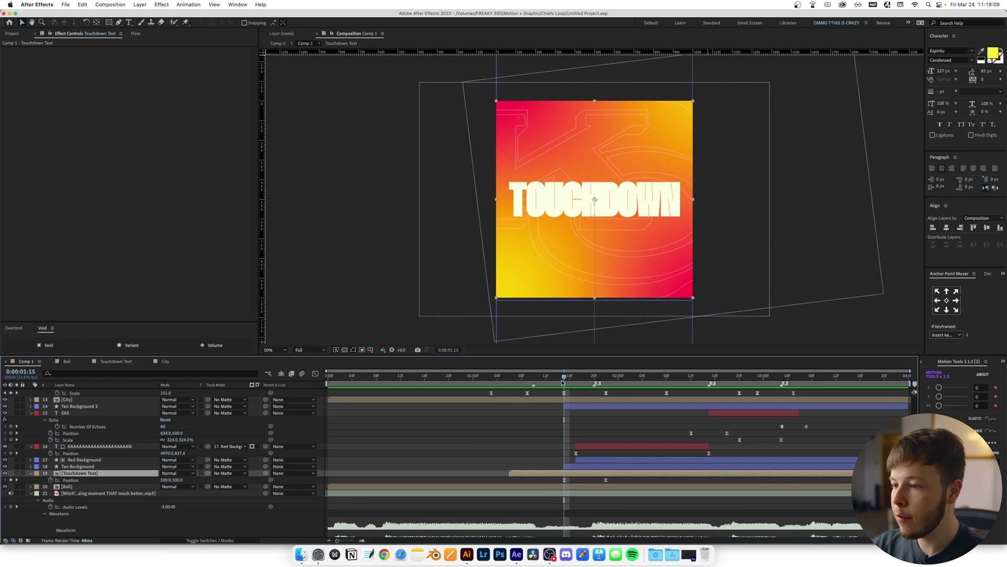
drag(562, 381, 589, 377)
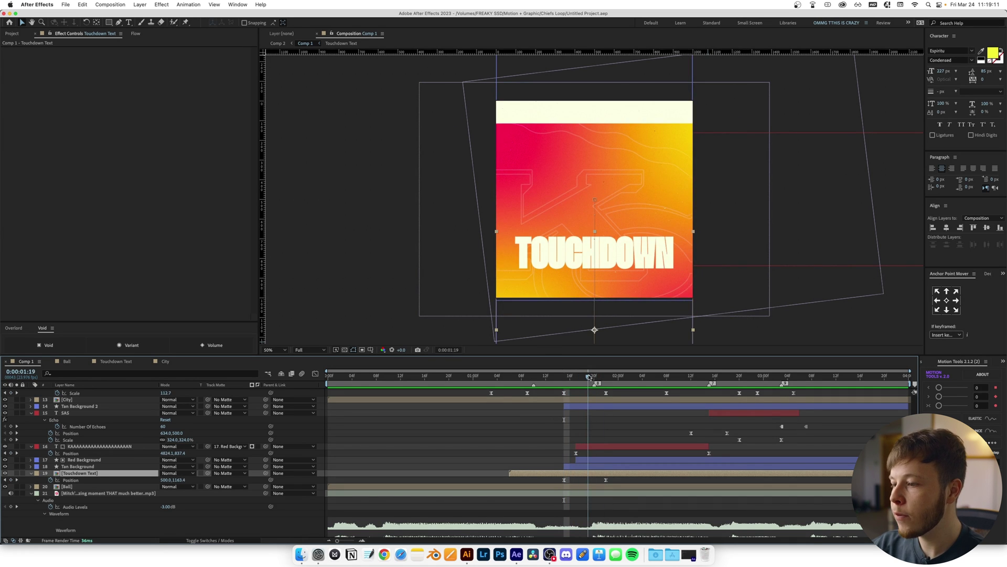
click(578, 466)
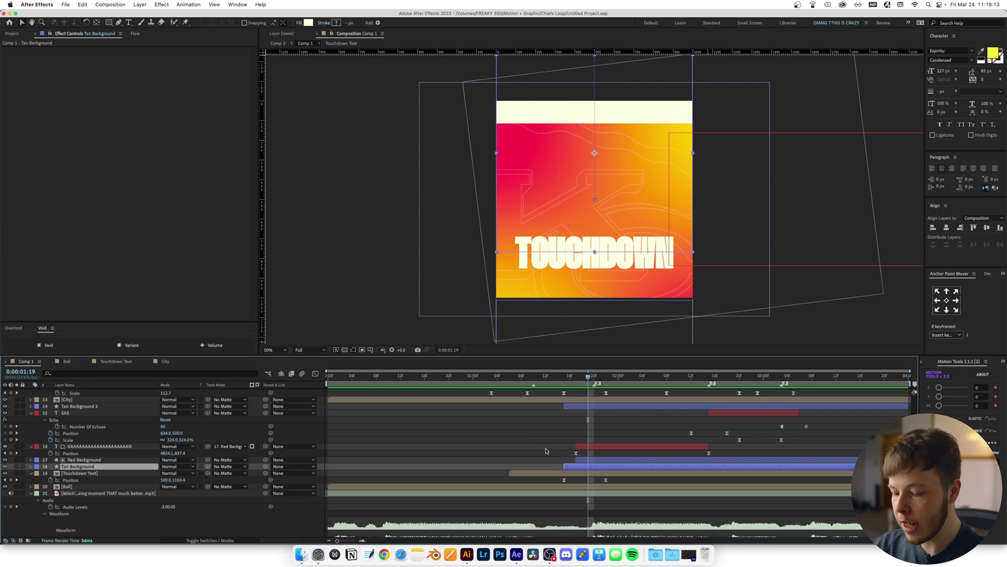
key(p)
mouse_move(586, 378)
mouse_down()
mouse_move(572, 388)
mouse_move(587, 387)
mouse_up()
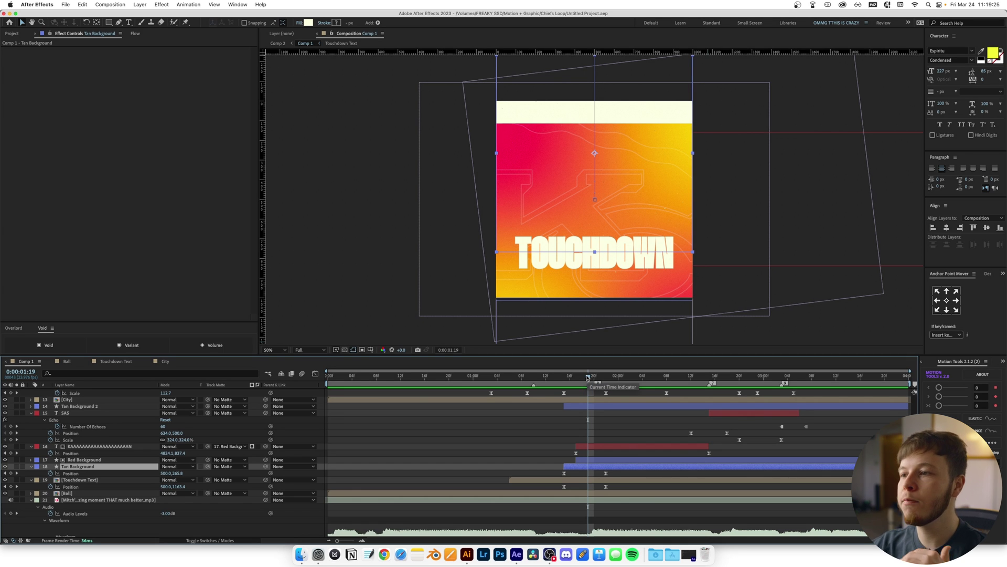
drag(587, 377, 599, 377)
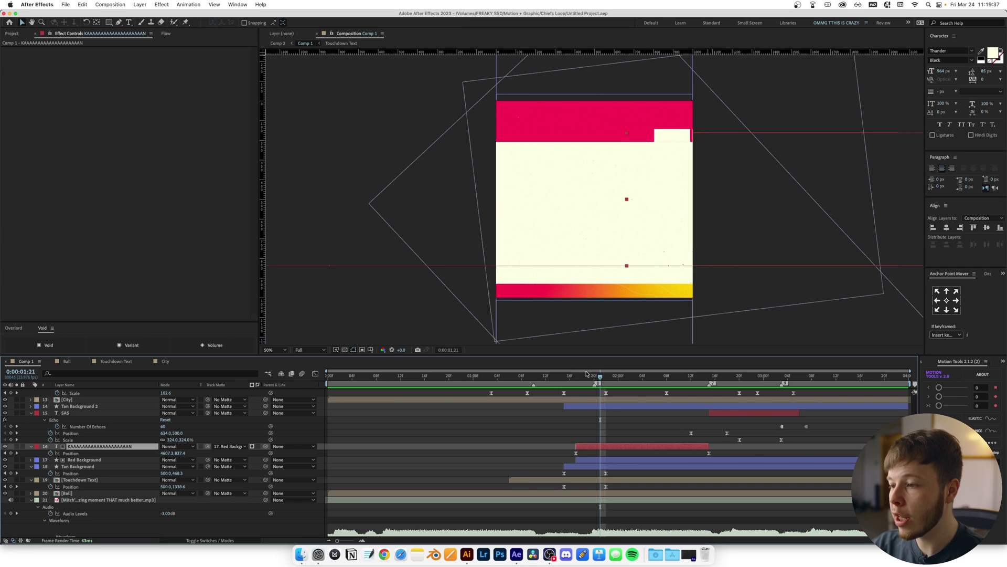
drag(586, 373, 643, 376)
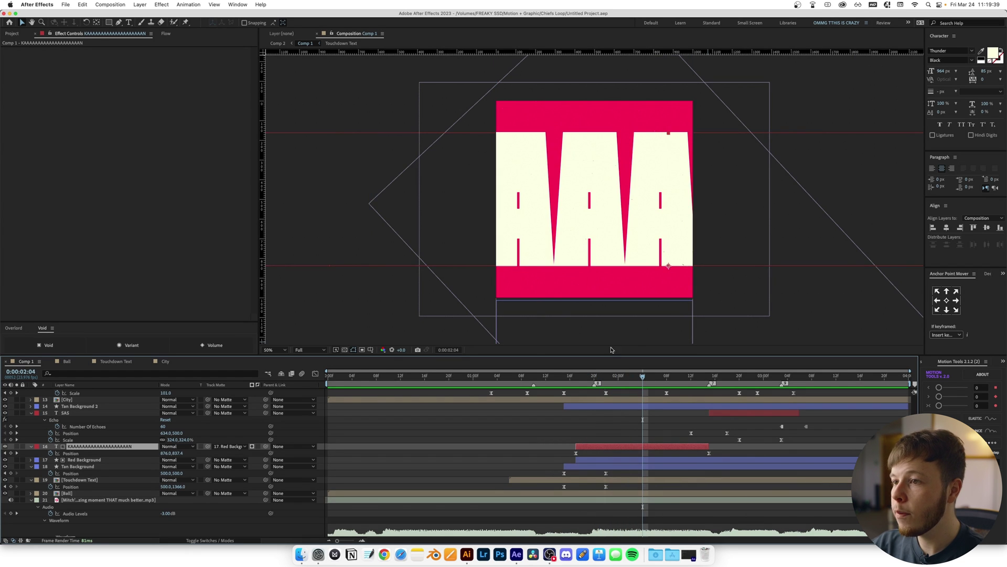
key(comma)
key(comma)
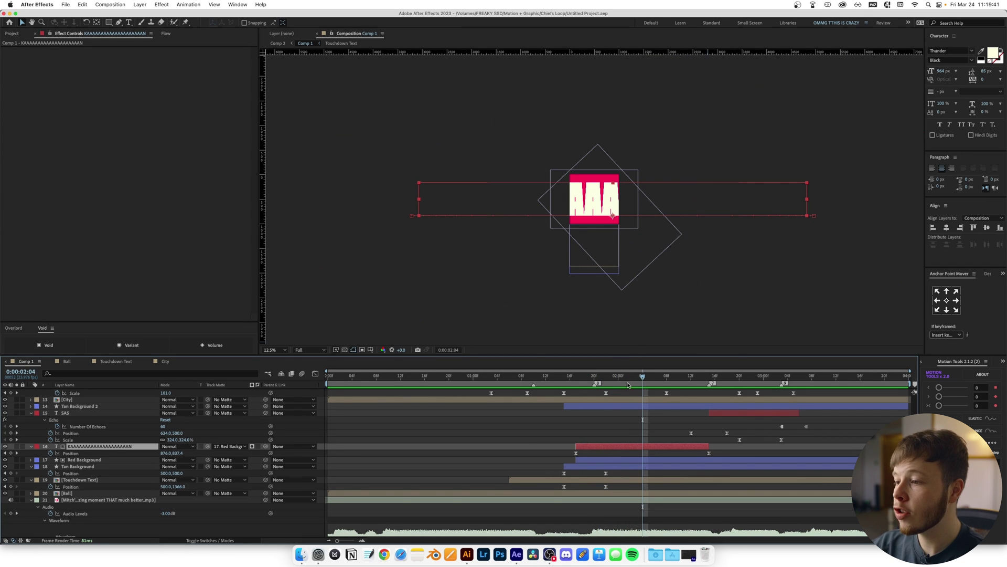
drag(629, 377, 575, 391)
key(period)
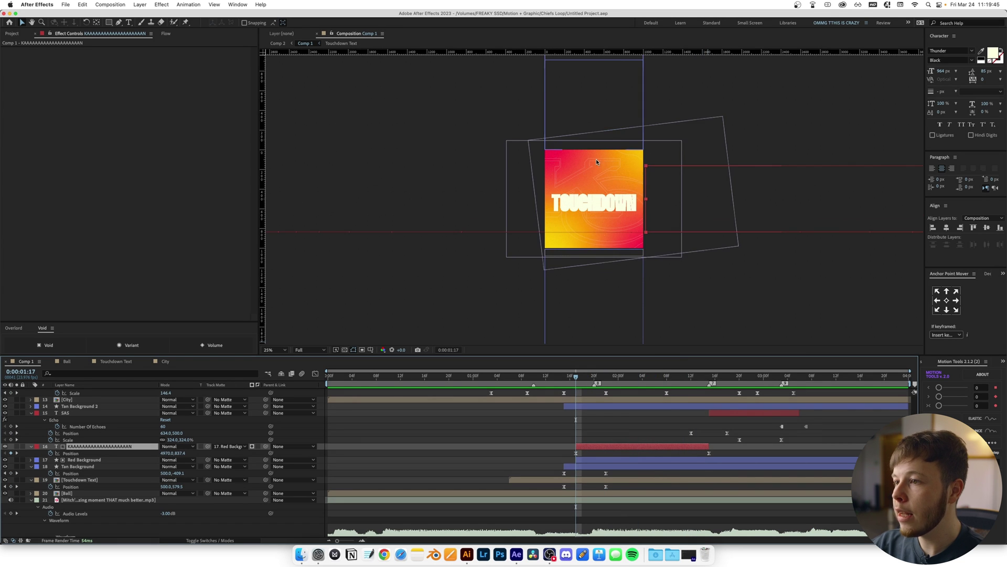
key(period)
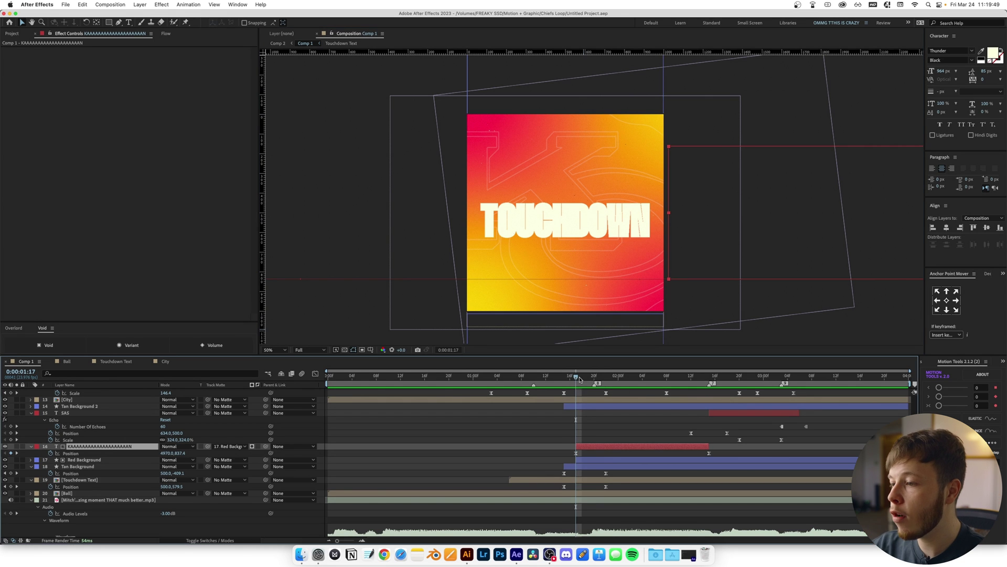
drag(576, 376, 697, 398)
scroll(66, 458, up, 5)
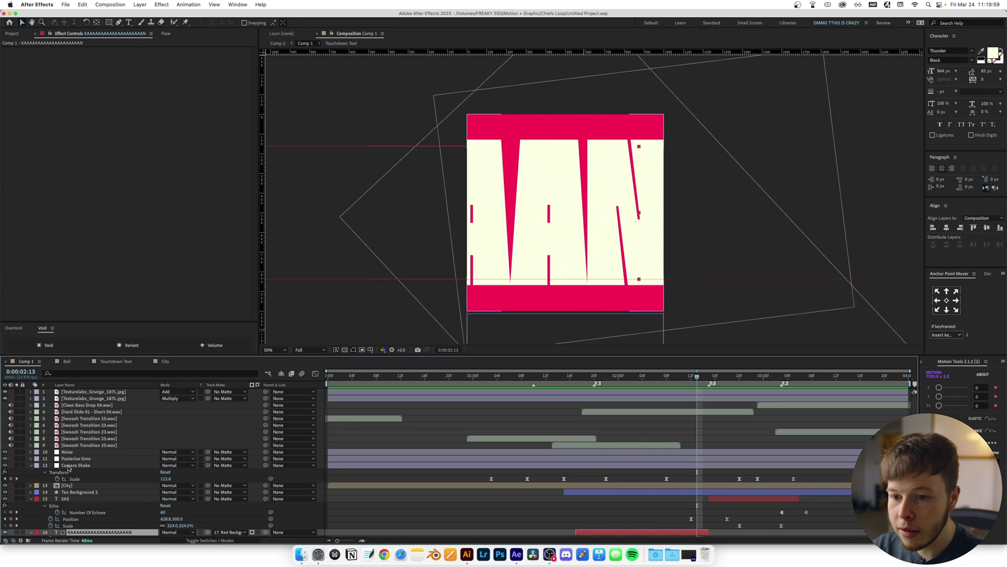
click(68, 467)
scroll(691, 474, down, 2)
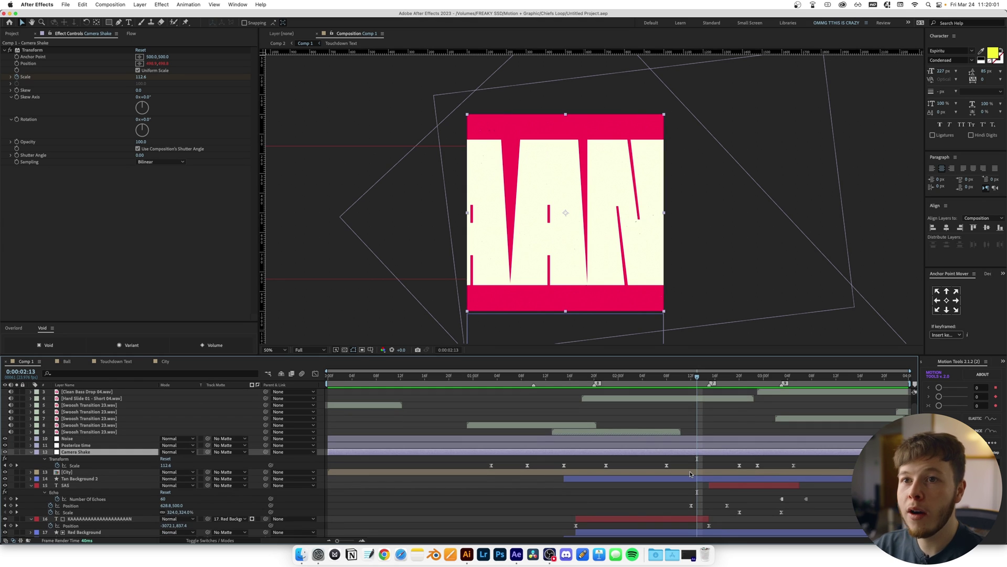
scroll(690, 474, down, 5)
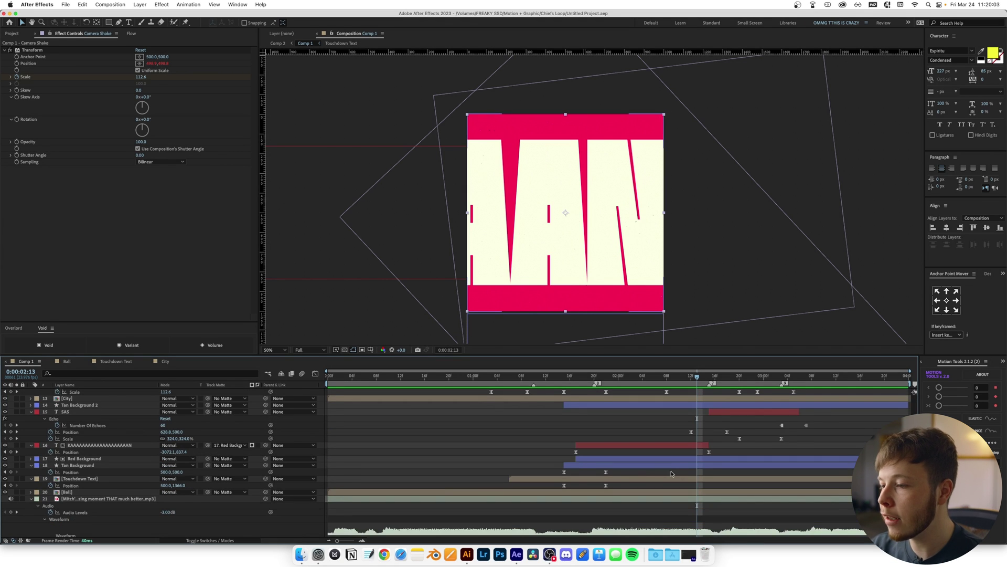
drag(497, 379, 727, 390)
click(550, 420)
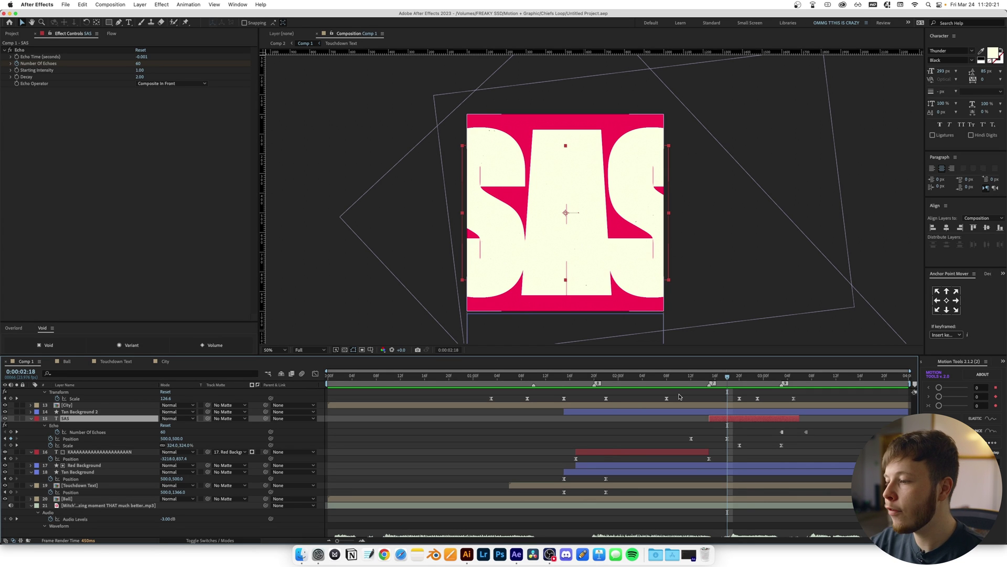
drag(695, 375, 732, 374)
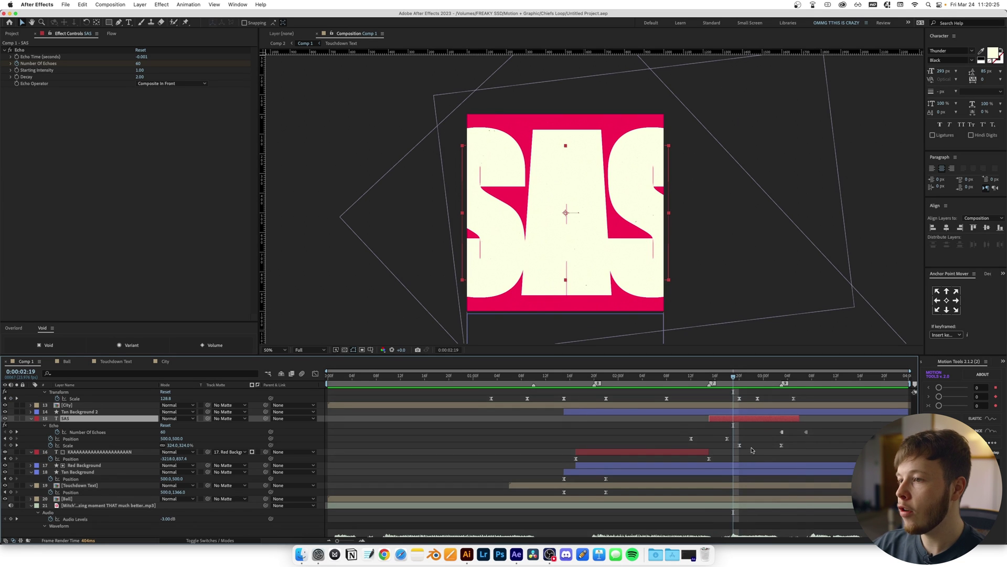
scroll(751, 450, up, 5)
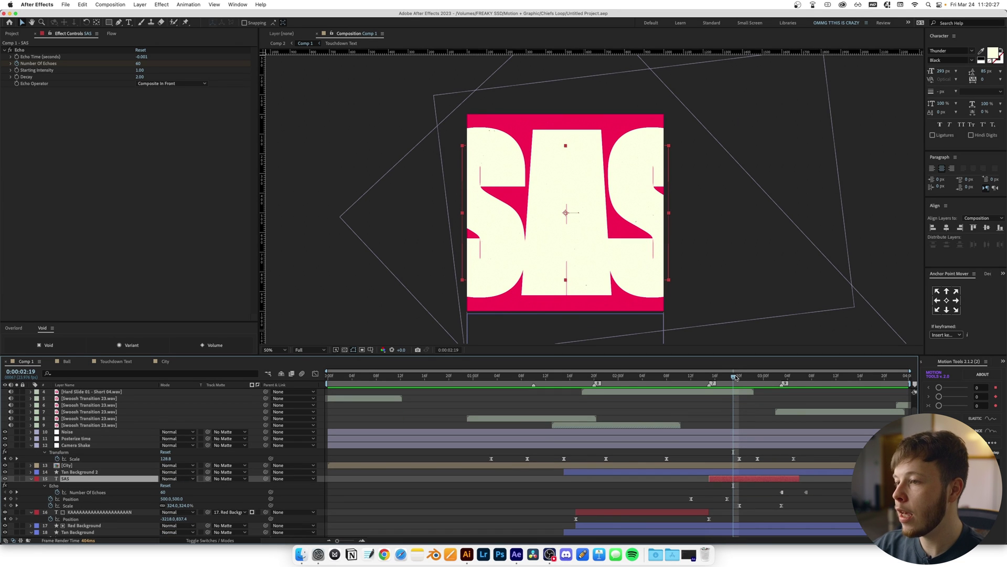
drag(735, 376, 758, 458)
key(k)
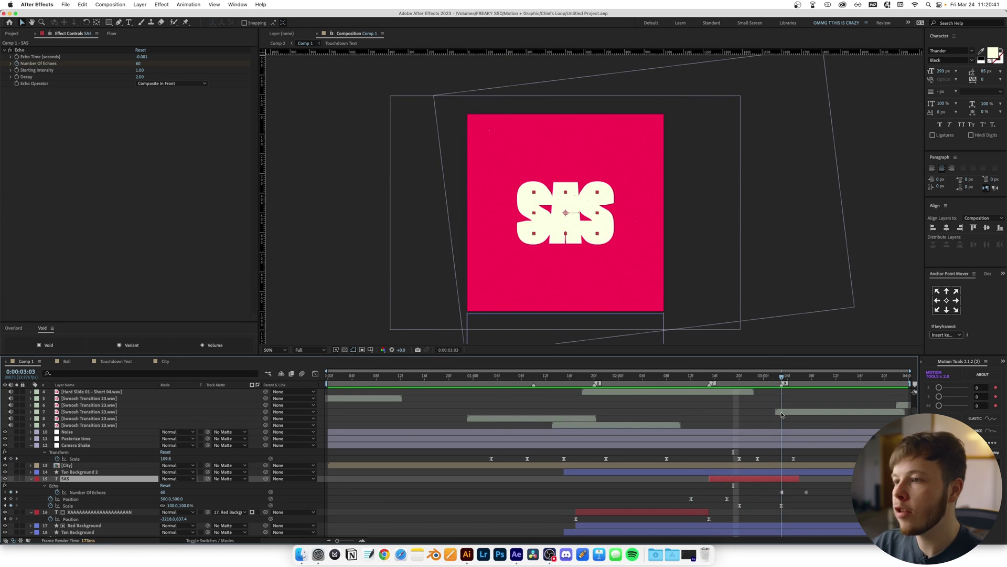
Open the City precomp and scrub through the CITY letters assembling.
double_click(81, 465)
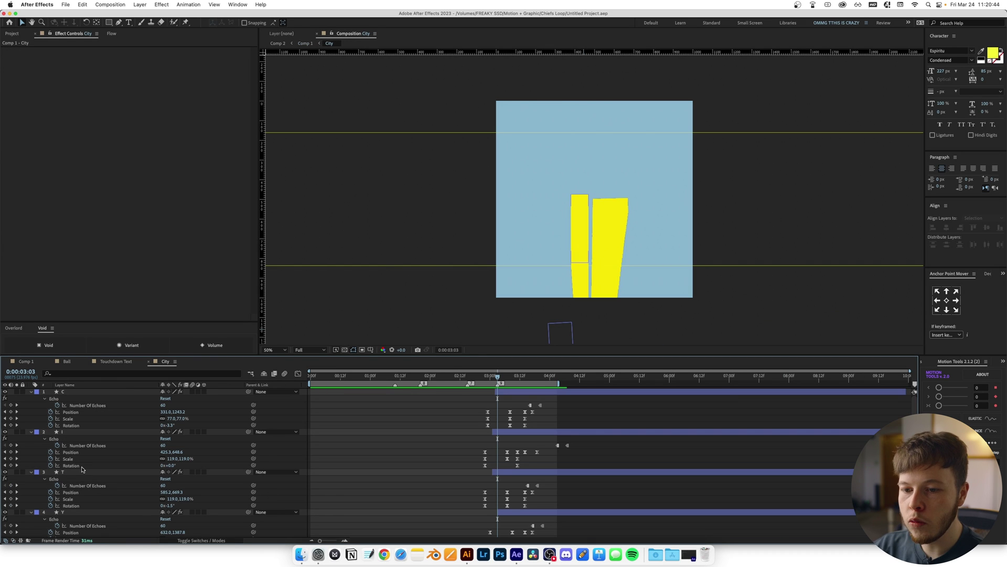
drag(490, 378, 528, 379)
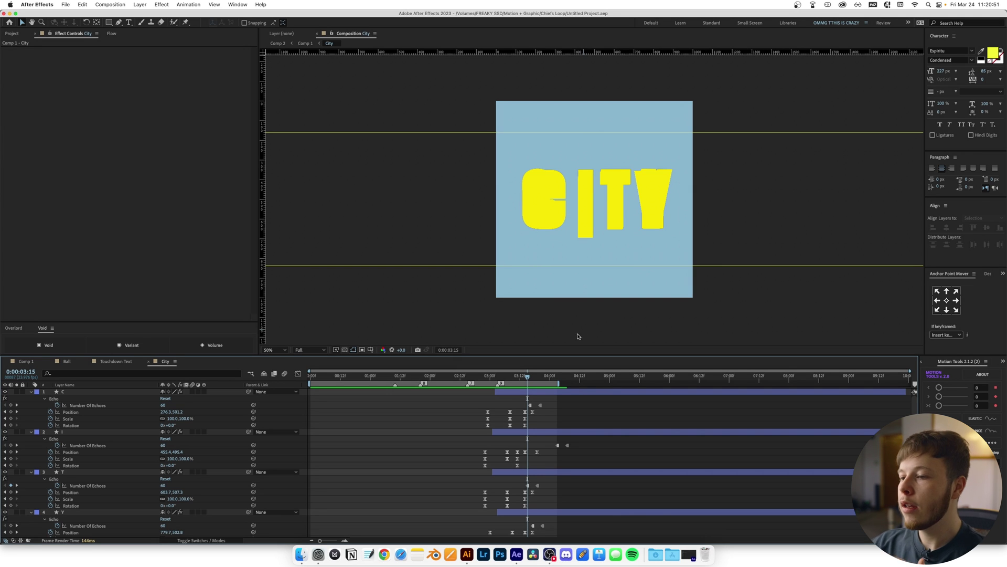
scroll(373, 416, down, 1)
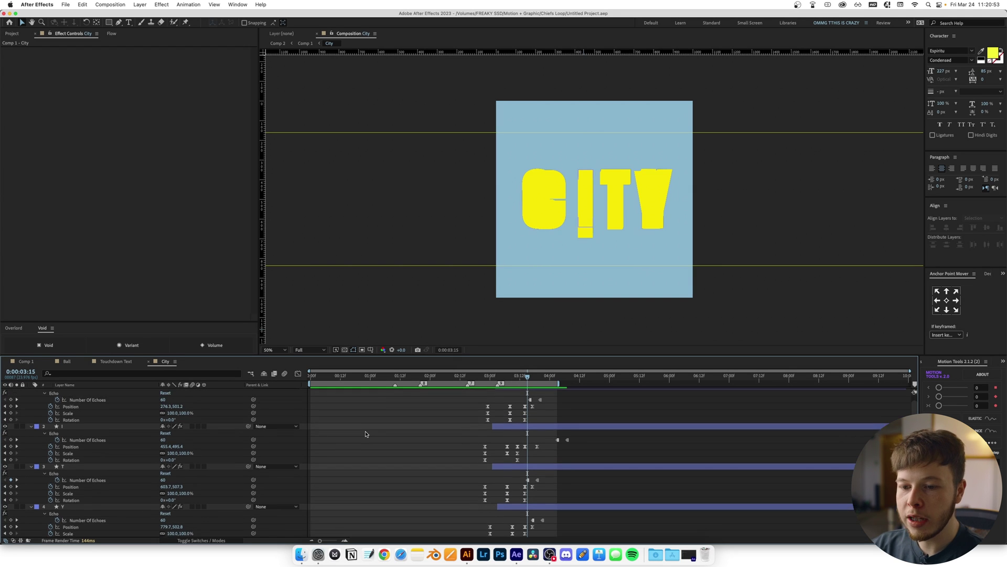
scroll(103, 416, up, 1)
drag(527, 376, 492, 375)
scroll(603, 200, down, 3)
scroll(607, 243, up, 2)
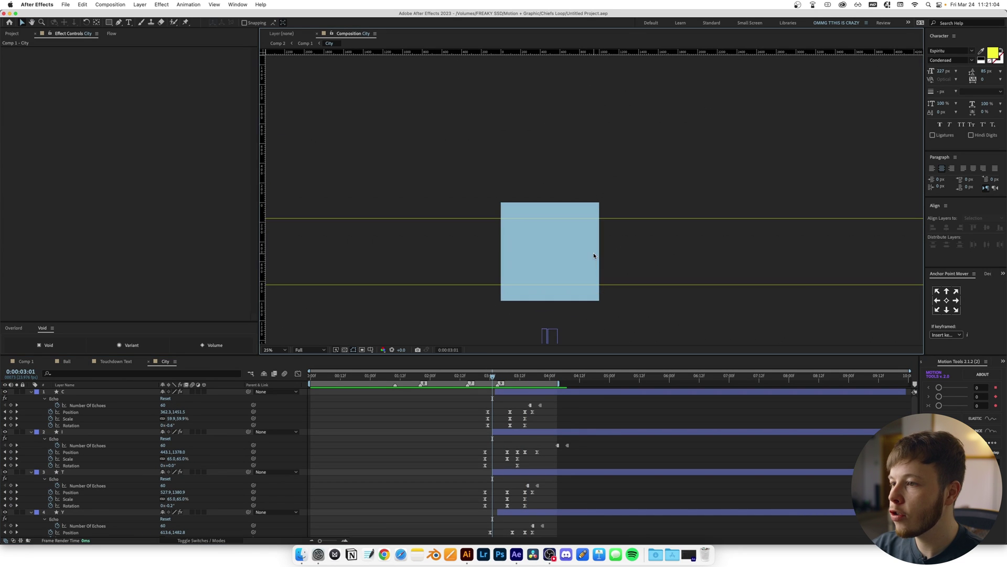
drag(596, 254, 598, 243)
drag(489, 377, 493, 378)
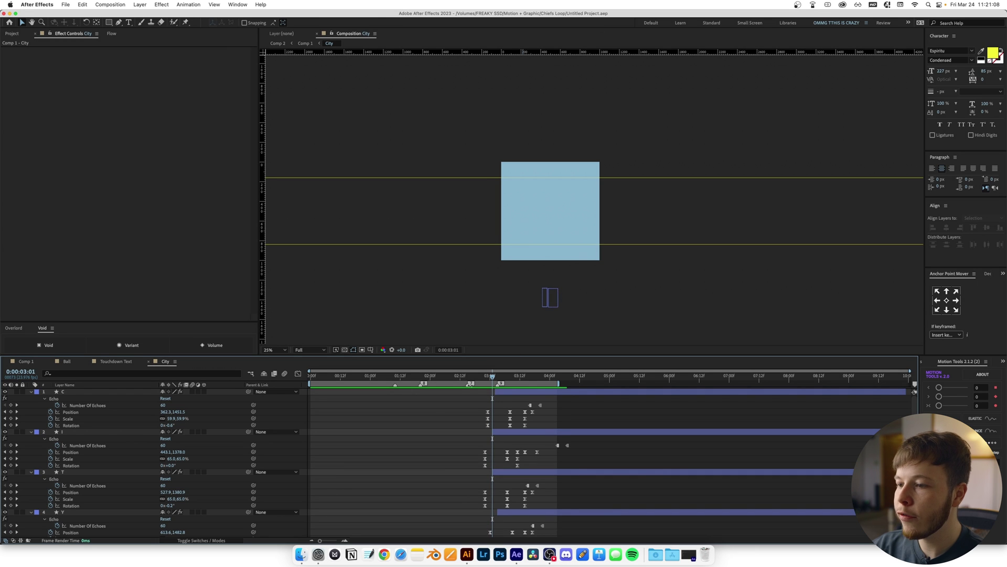
Review the CITY letters' burst poses frame by frame, then return to Comp 1's CITY section.
key(super+a)
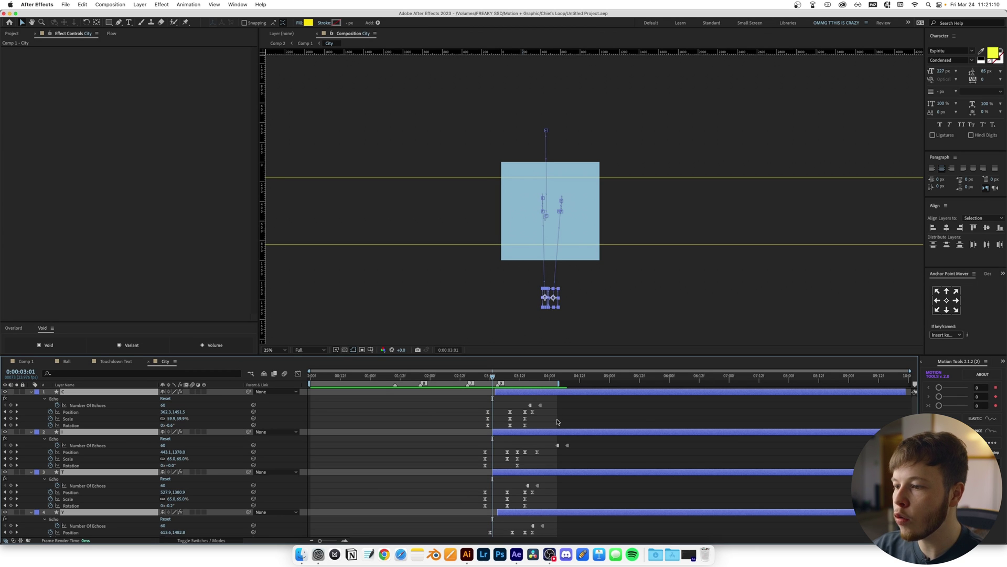
click(587, 420)
drag(492, 377, 505, 377)
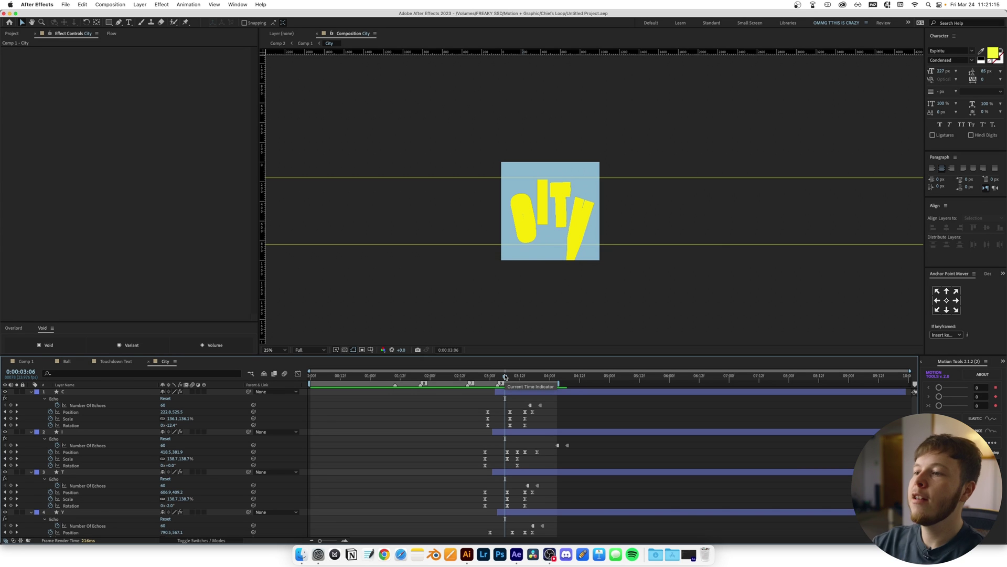
drag(506, 377, 534, 375)
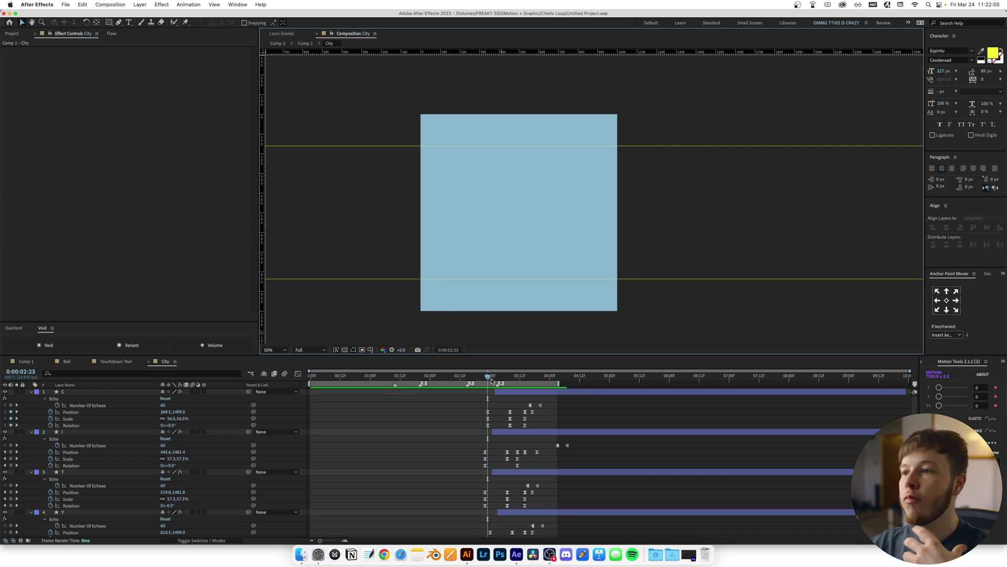
drag(492, 380, 506, 376)
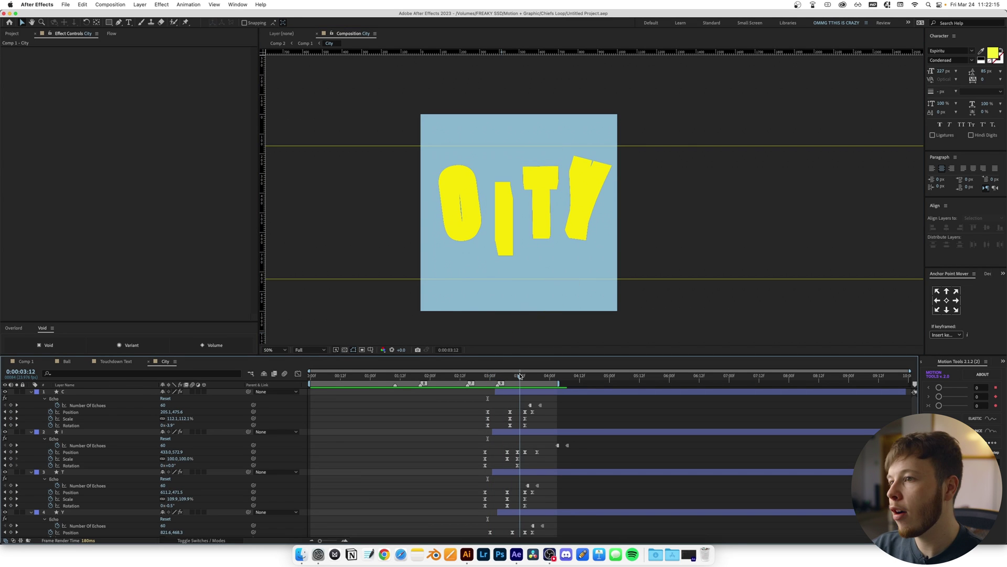
mouse_move(520, 376)
mouse_down()
mouse_move(492, 376)
mouse_move(523, 368)
mouse_up()
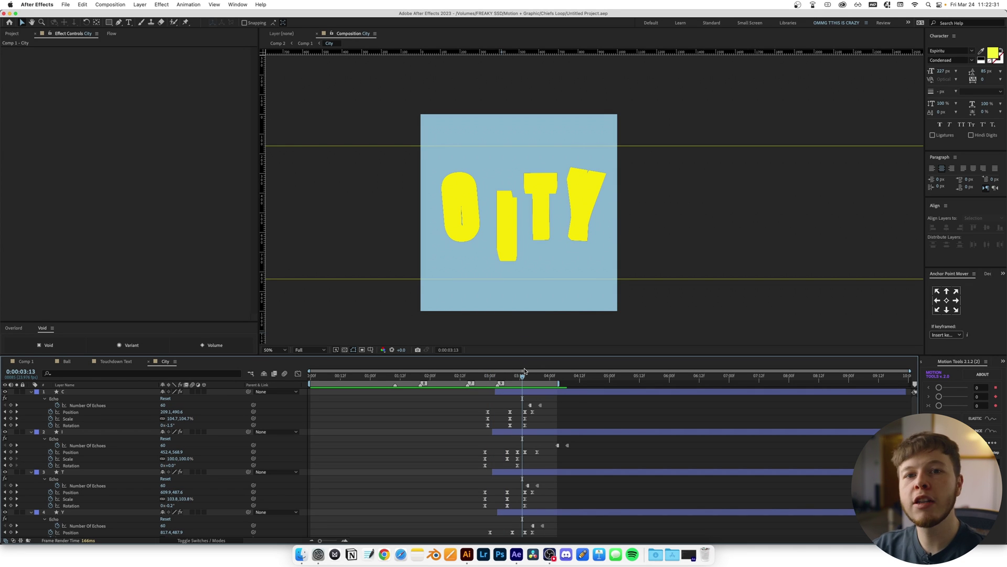
mouse_move(521, 377)
mouse_down()
mouse_move(491, 382)
mouse_move(537, 369)
mouse_up()
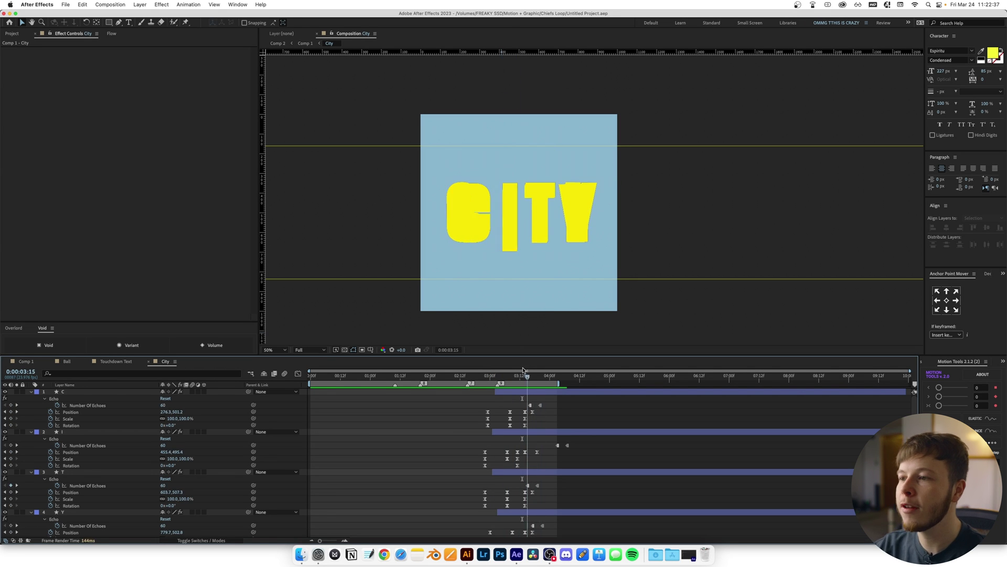
key(shift+period)
mouse_move(884, 376)
mouse_down()
mouse_move(863, 376)
mouse_move(884, 376)
mouse_up()
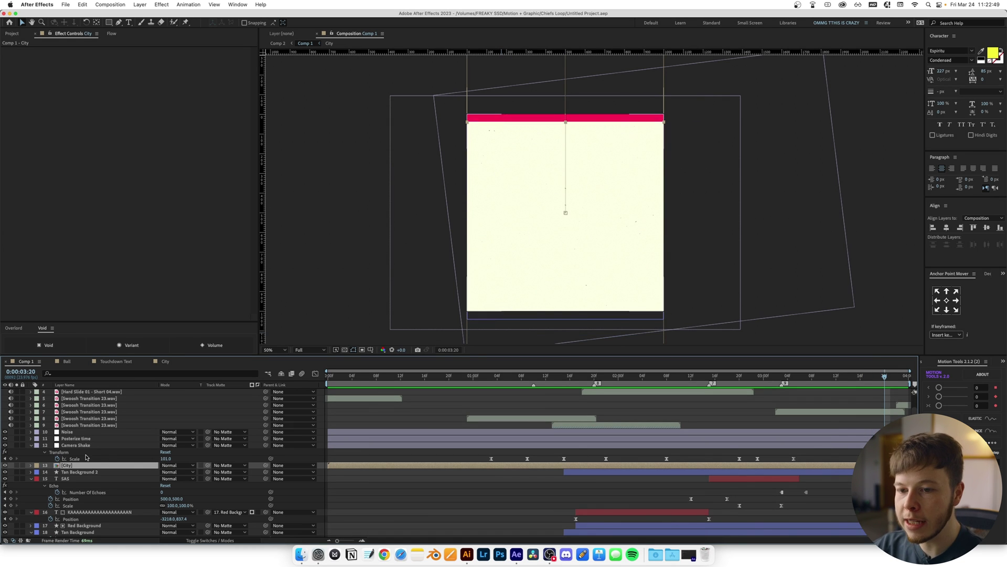
Preview Comp 1 up through CITY, then hide the Noise, Posterize time and Camera Shake layers.
drag(890, 373, 909, 377)
key(Home)
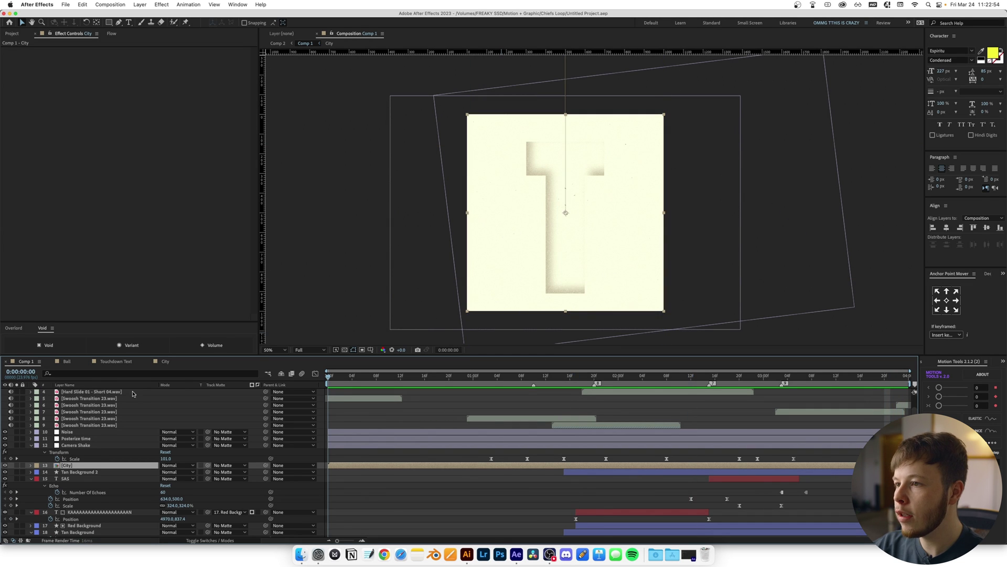
drag(328, 375, 842, 391)
key(space)
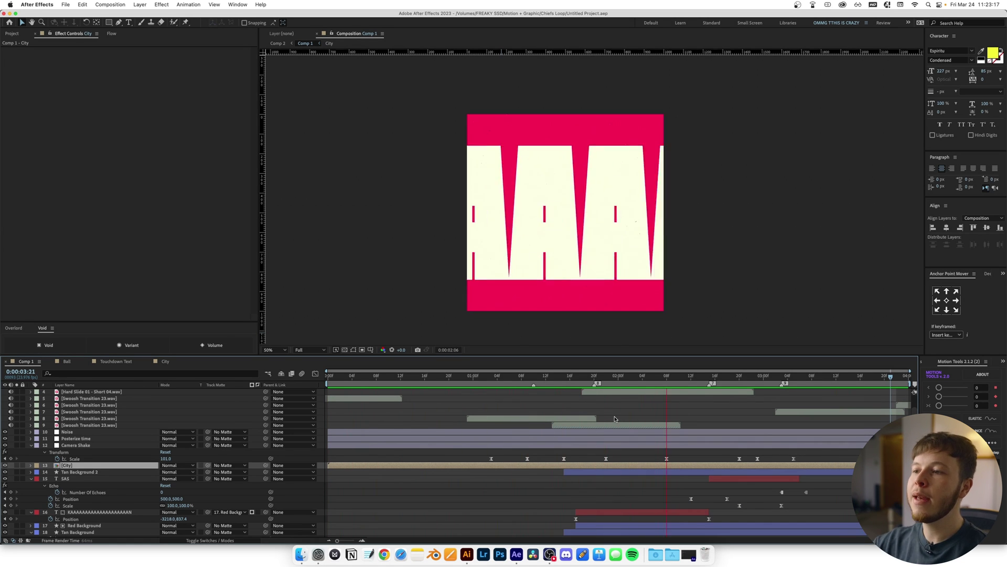
key(space)
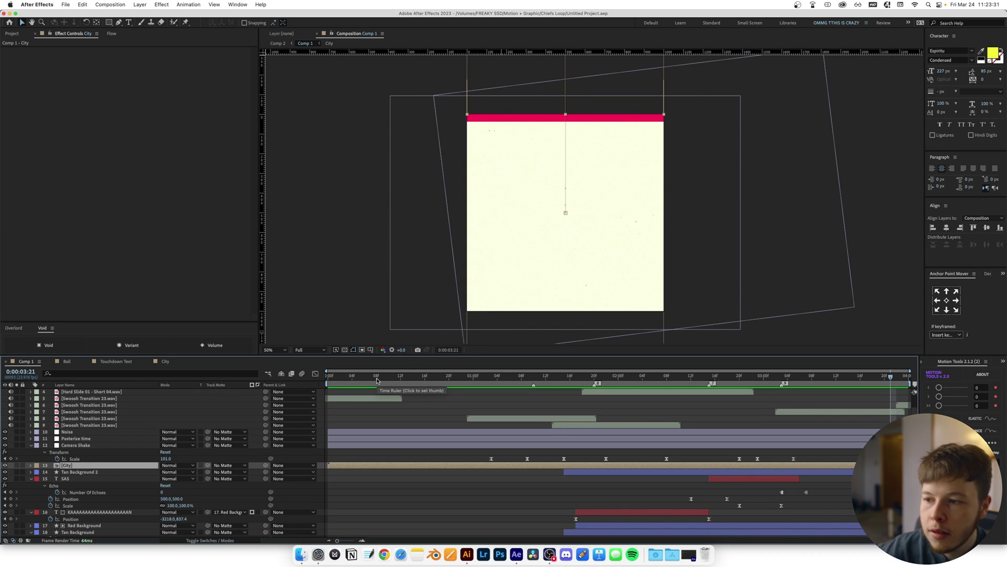
key(F2)
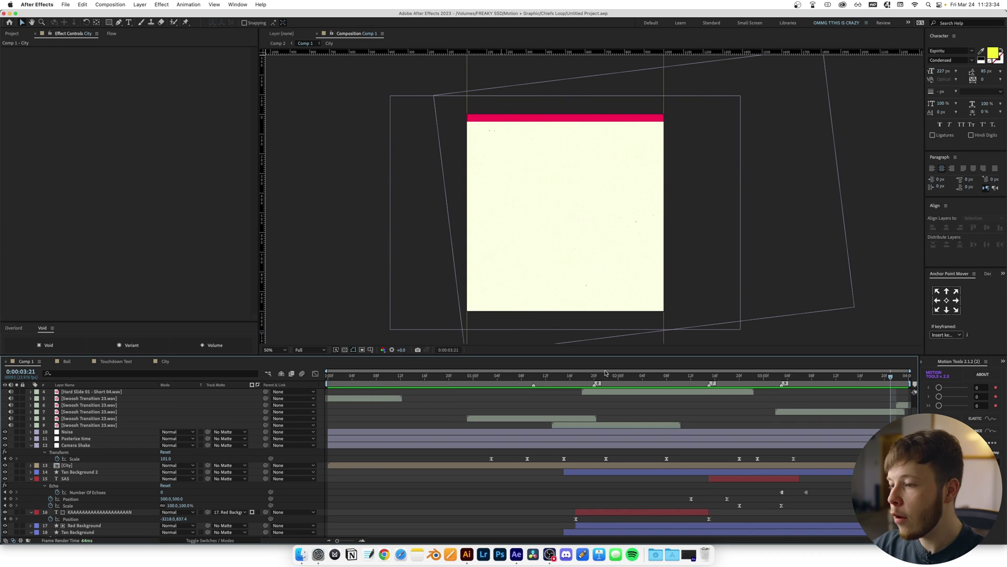
drag(3, 445, 2, 422)
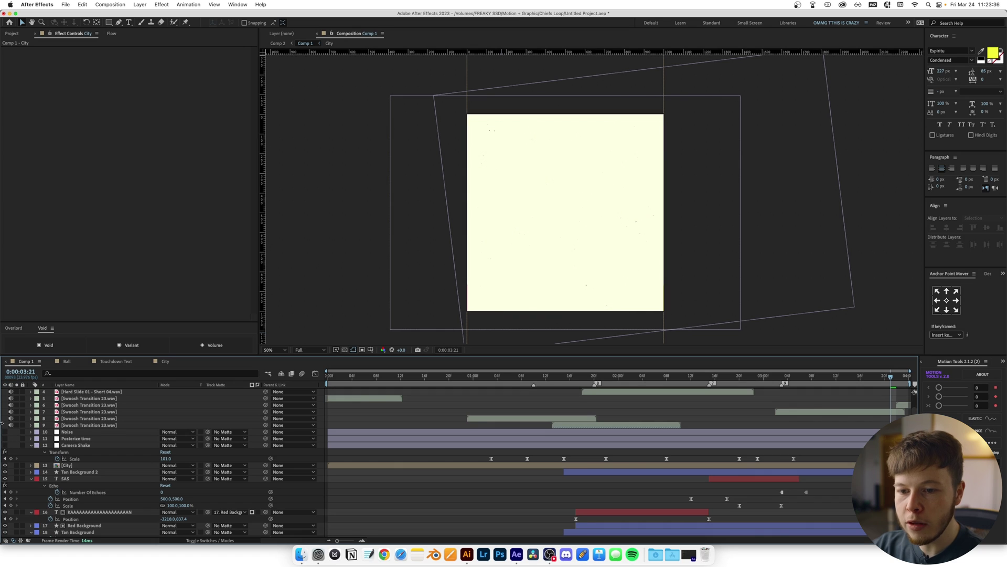
Preview without effects, then re-enable Noise, Posterize time, Camera Shake and both Texturelabs grunge layers.
scroll(151, 454, up, 2)
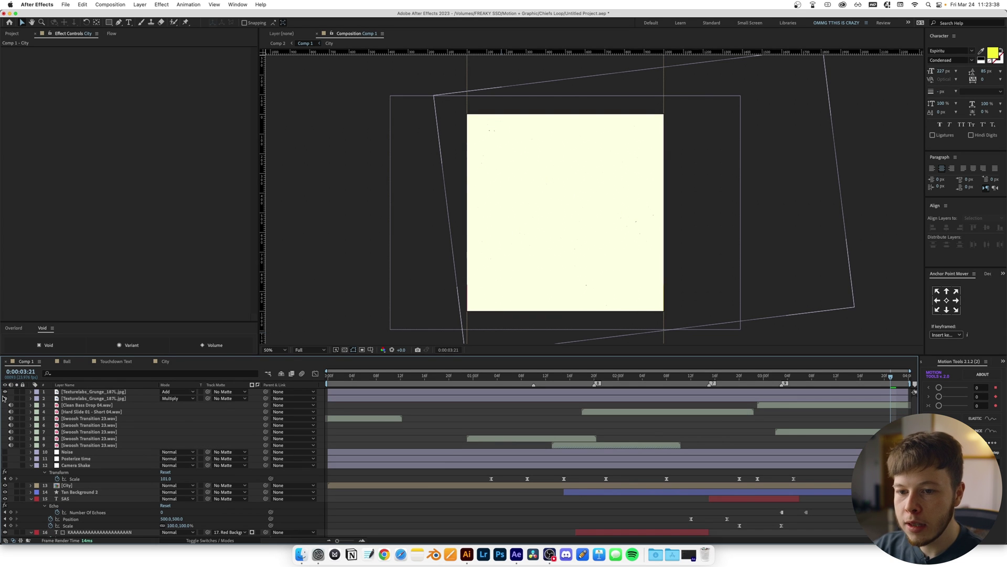
key(space)
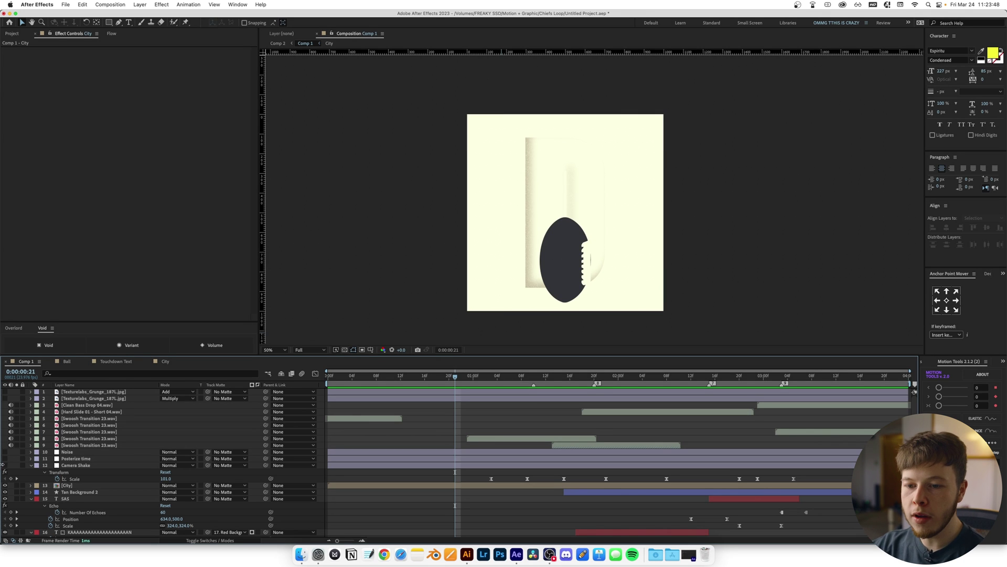
drag(5, 465, 5, 451)
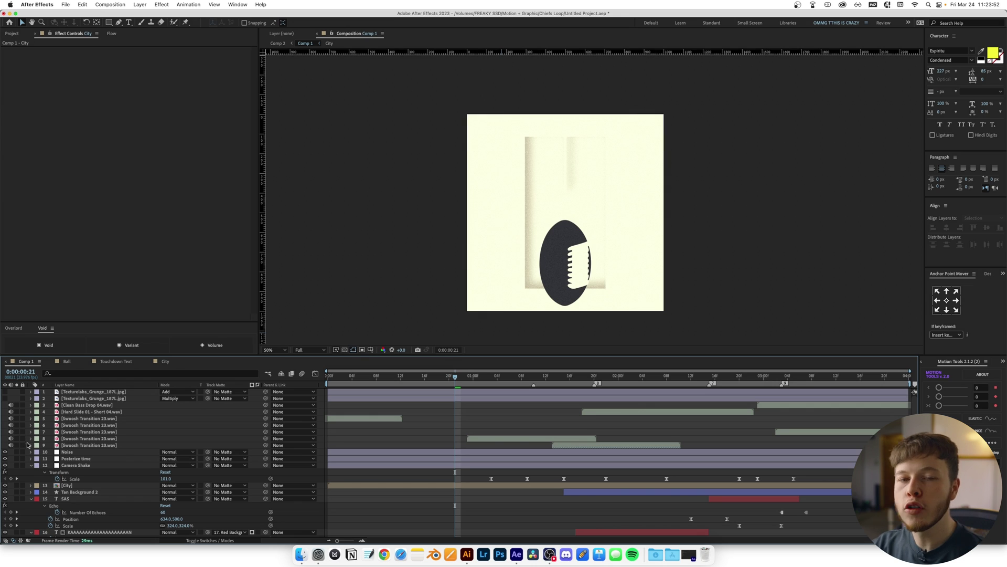
drag(6, 400, 6, 392)
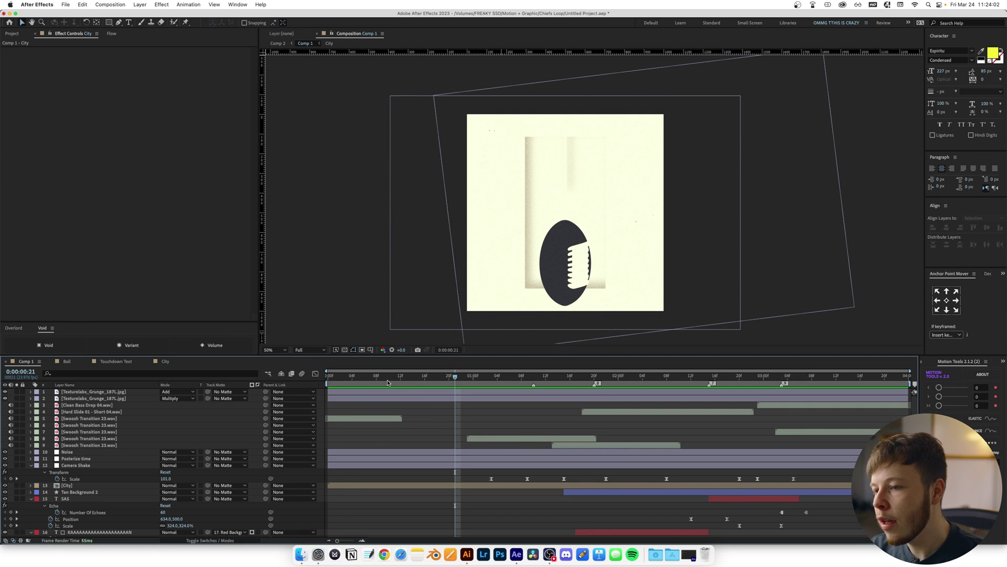
key(space)
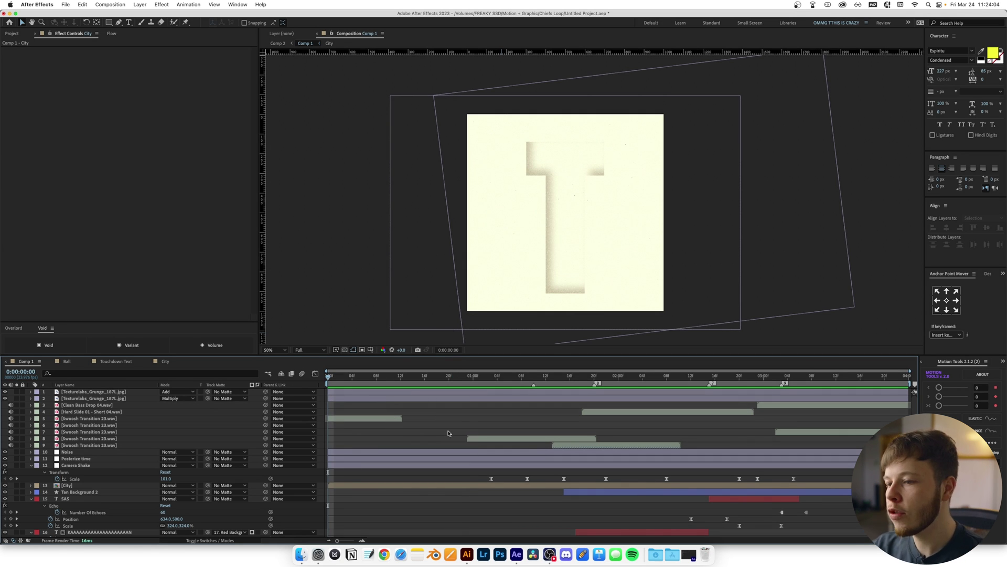
Inspect the Camera Shake, Posterize time and Noise layer settings, refitting the composition in the viewer.
click(507, 466)
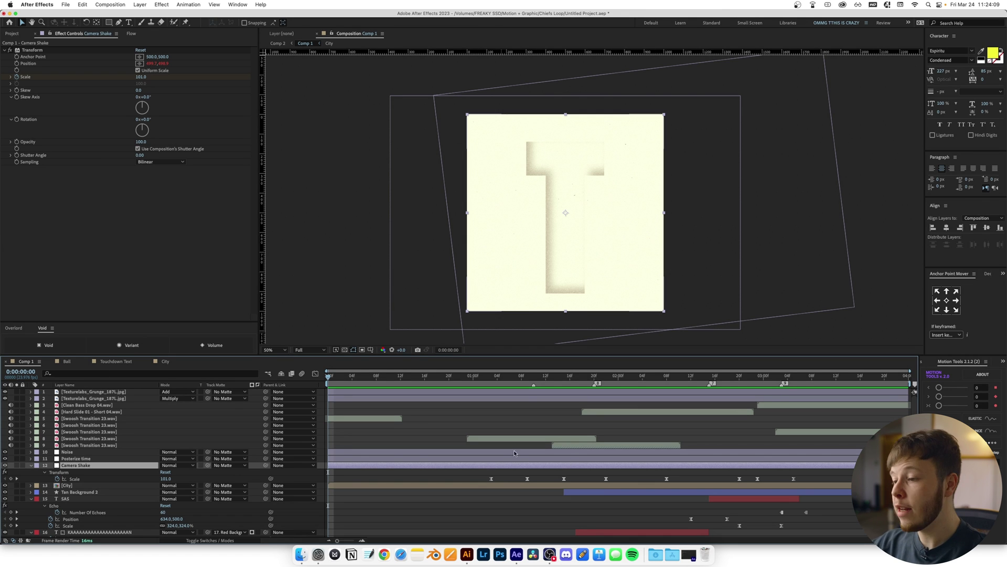
click(79, 459)
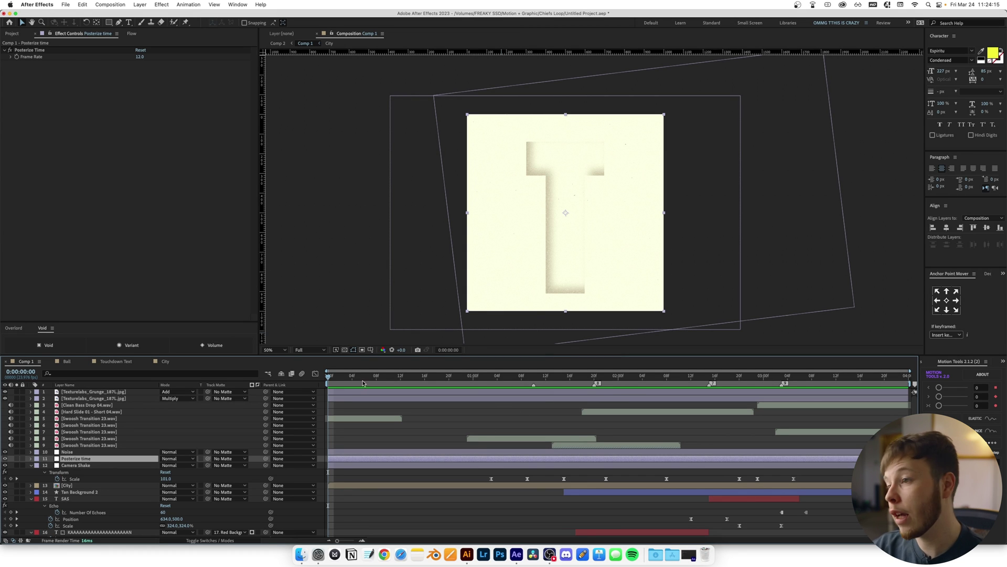
click(66, 452)
scroll(625, 234, up, 4)
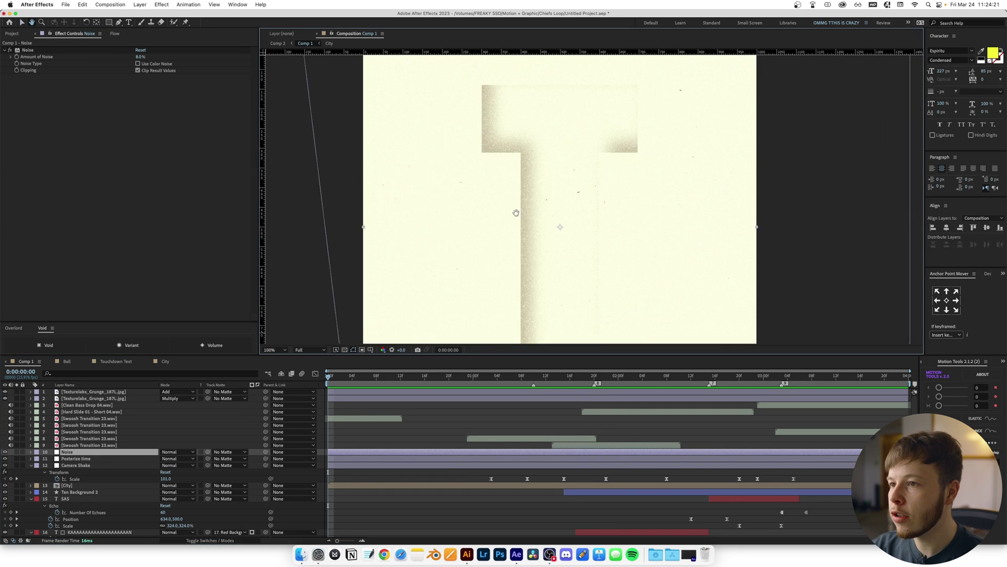
scroll(471, 204, left, 3)
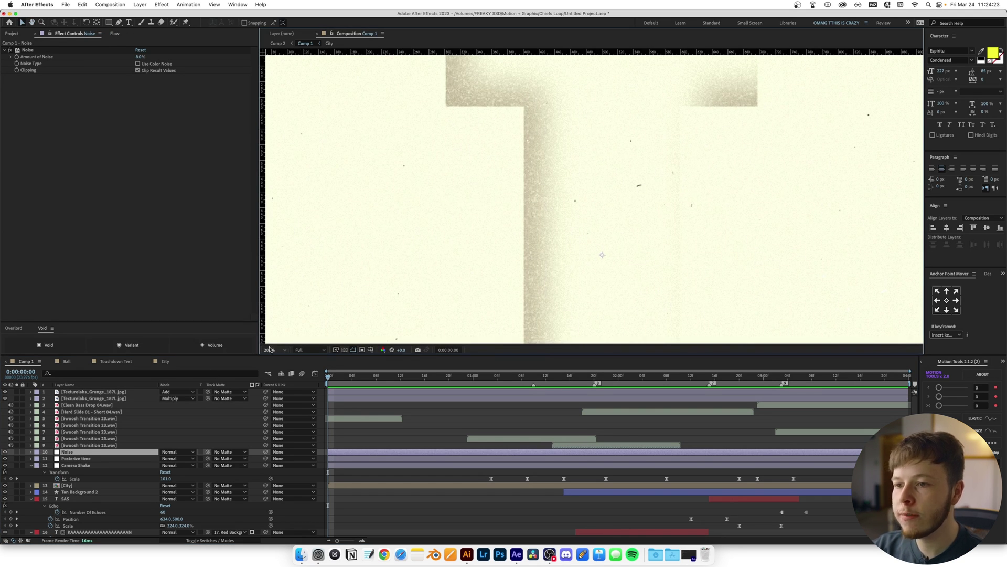
key(shift+/)
Select all the swoosh sound effect layers, then deselect them.
click(78, 446)
shift+click(78, 405)
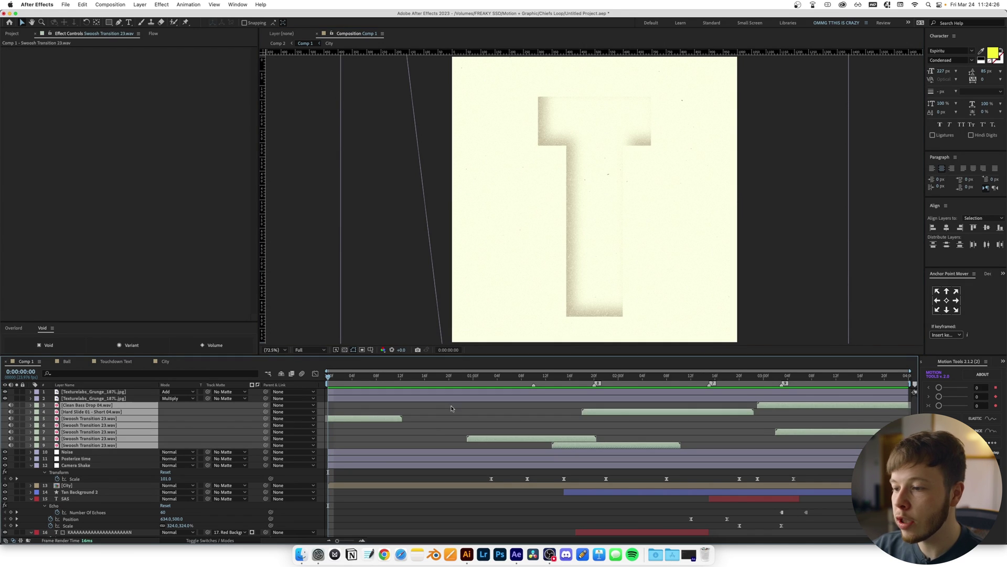
click(428, 432)
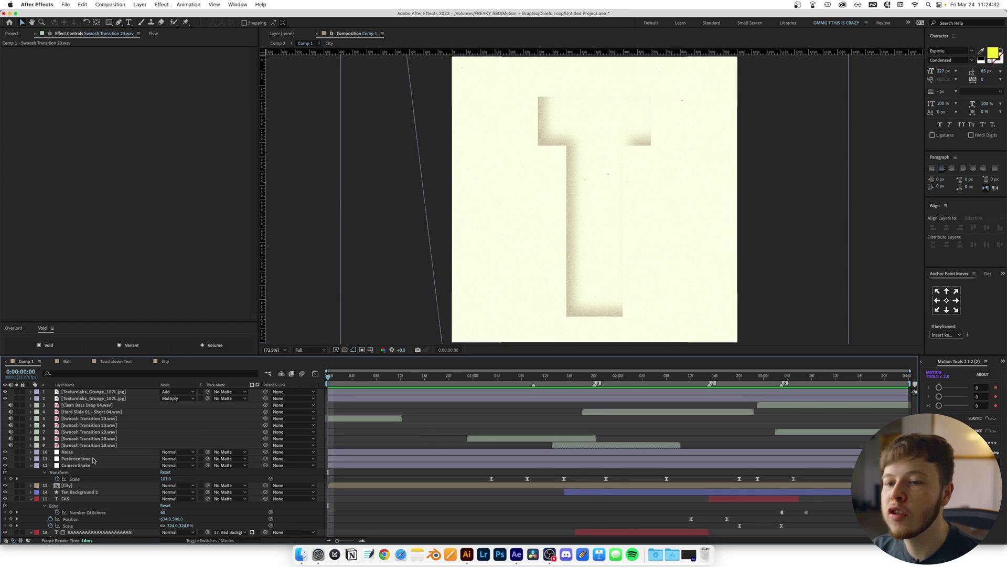
Solo and unsolo each Texturelabs grunge layer, checking the top one's Levels effect, then preview.
click(105, 398)
click(16, 398)
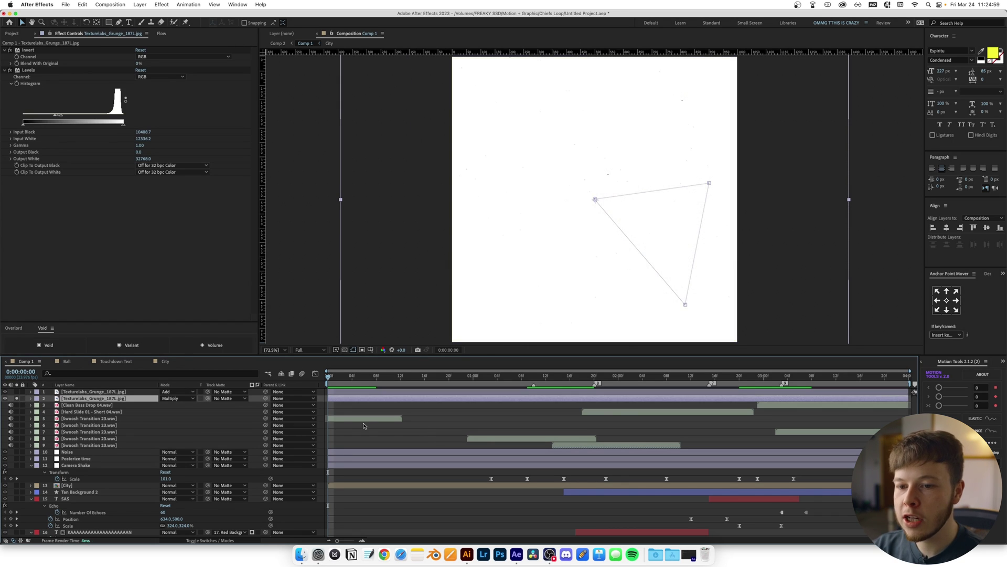
click(17, 399)
click(16, 391)
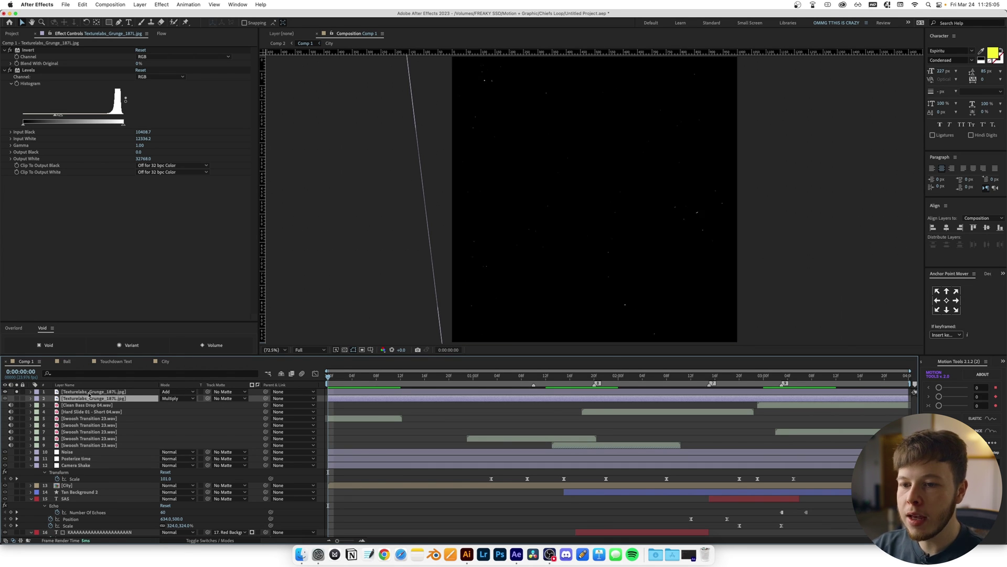
click(89, 393)
click(17, 391)
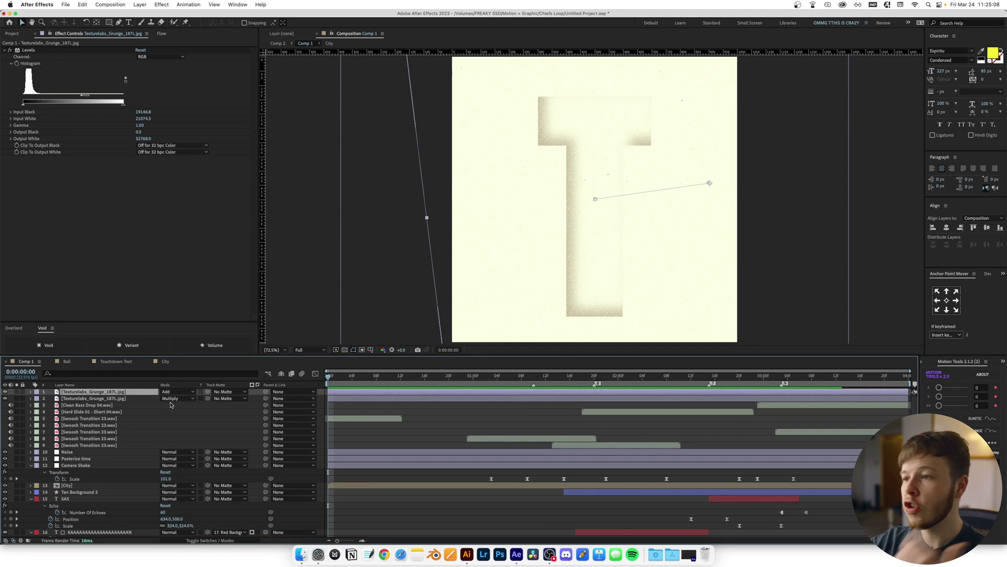
key(space)
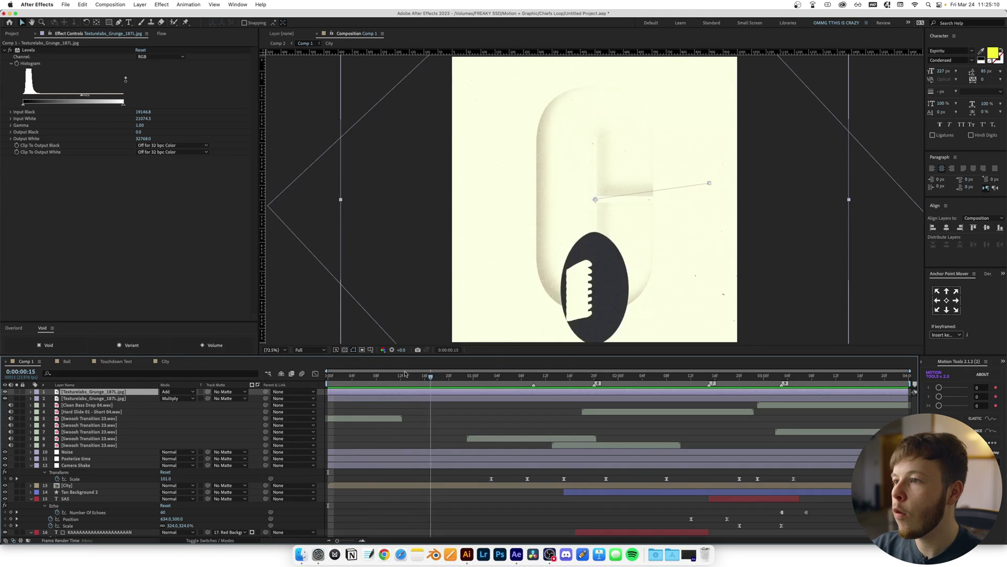